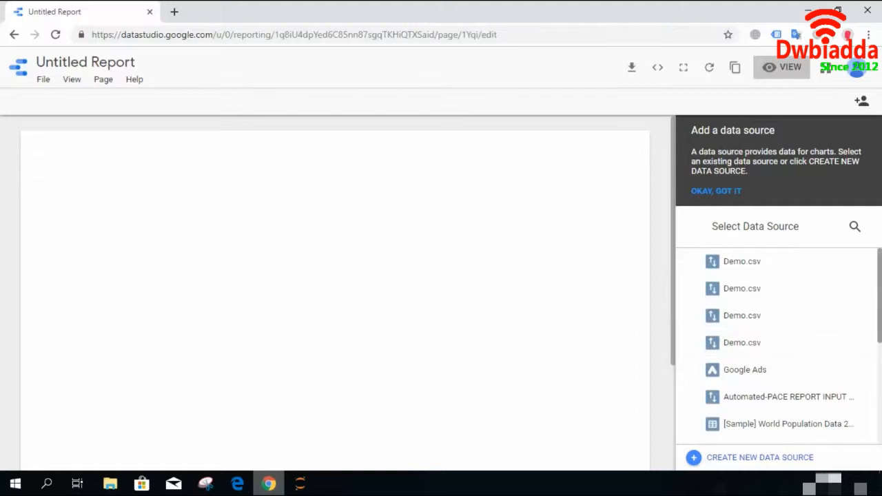
# Step: Add the [Sample] Rio Olympics Data source to the report
pyautogui.scroll(-5, 778, 344)
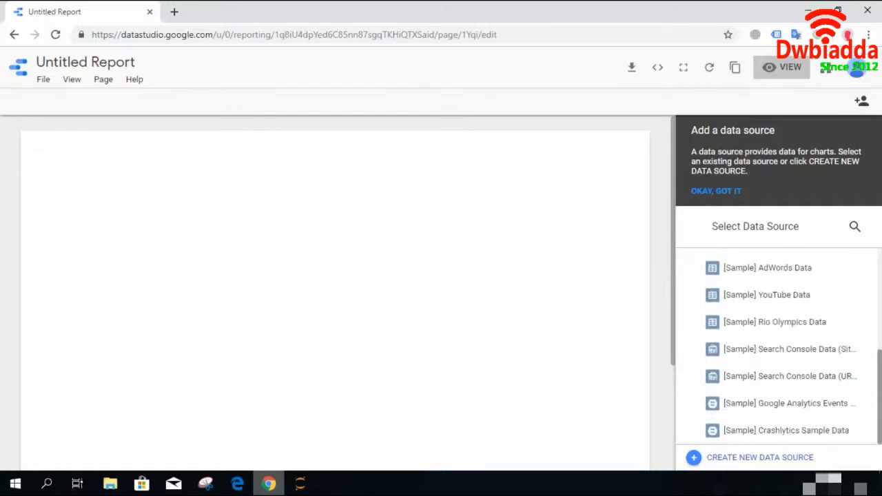
pyautogui.click(791, 328)
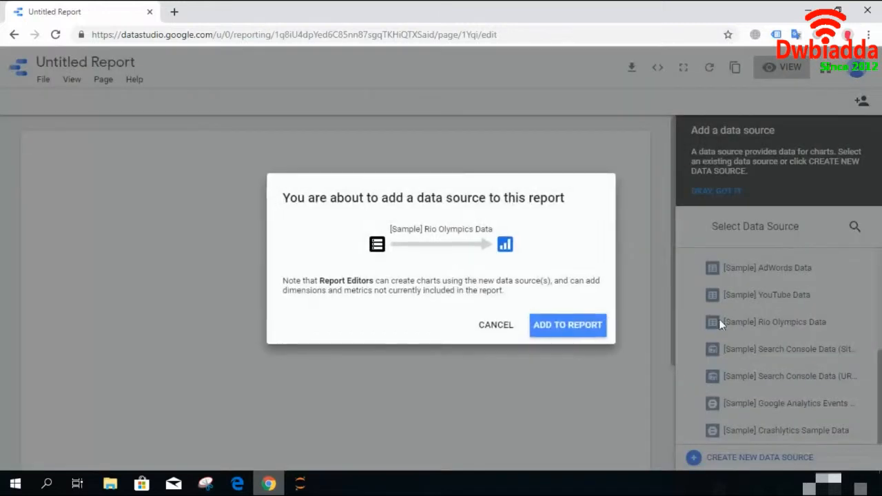
pyautogui.click(575, 327)
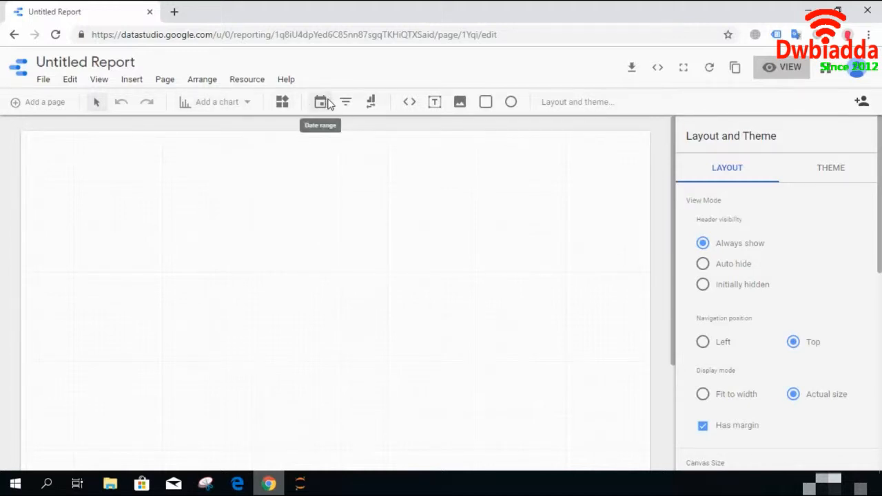
# Step: Add a data control near the page's upper right corner and list its available connector types
pyautogui.click(371, 103)
pyautogui.moveTo(342, 160); pyautogui.dragTo(498, 181)
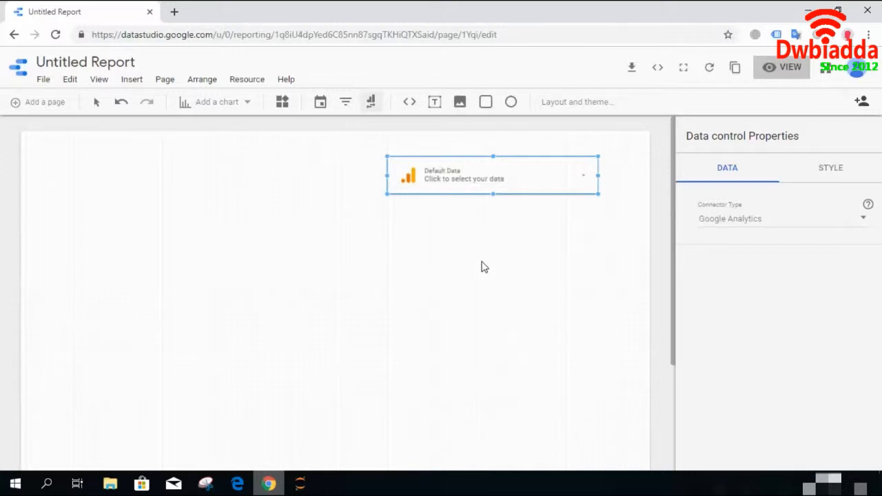
pyautogui.click(821, 220)
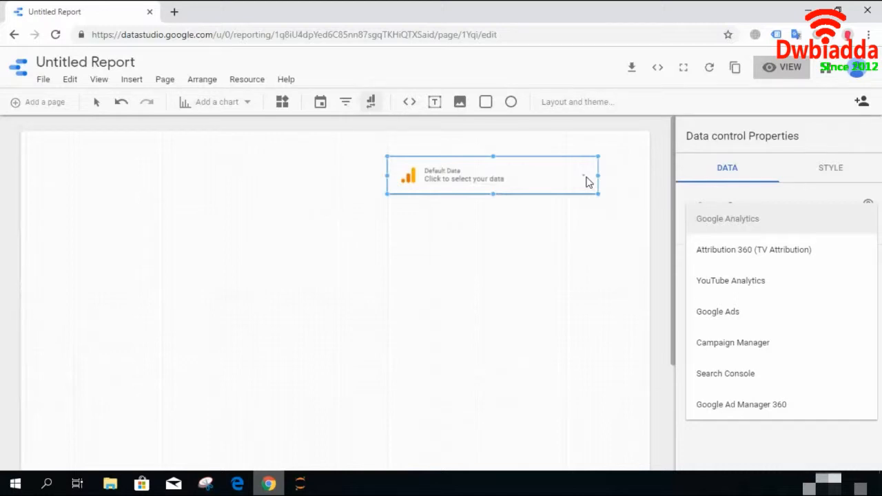
# Step: Preview the report, choose Default in the data control's list, and return to editing
pyautogui.click(784, 73)
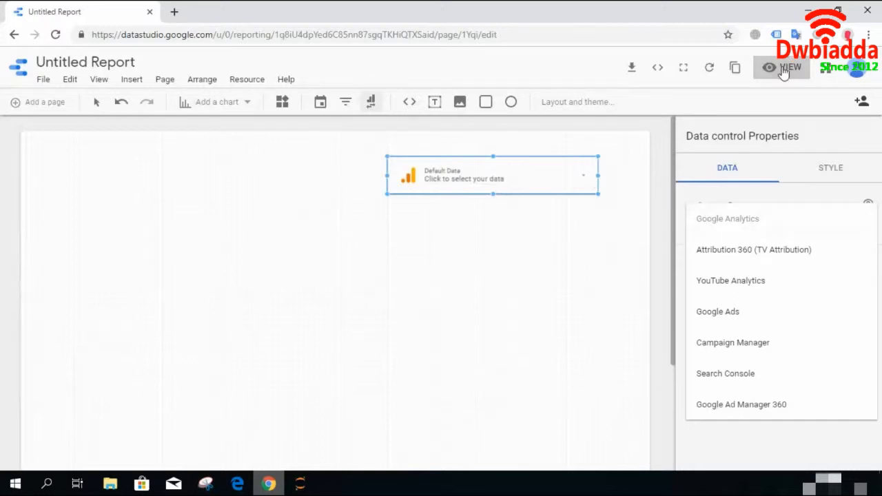
pyautogui.click(784, 69)
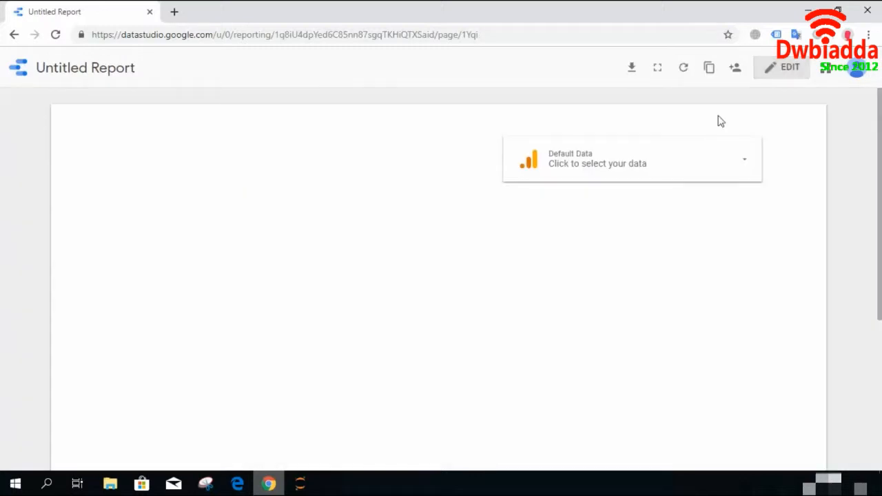
pyautogui.click(745, 163)
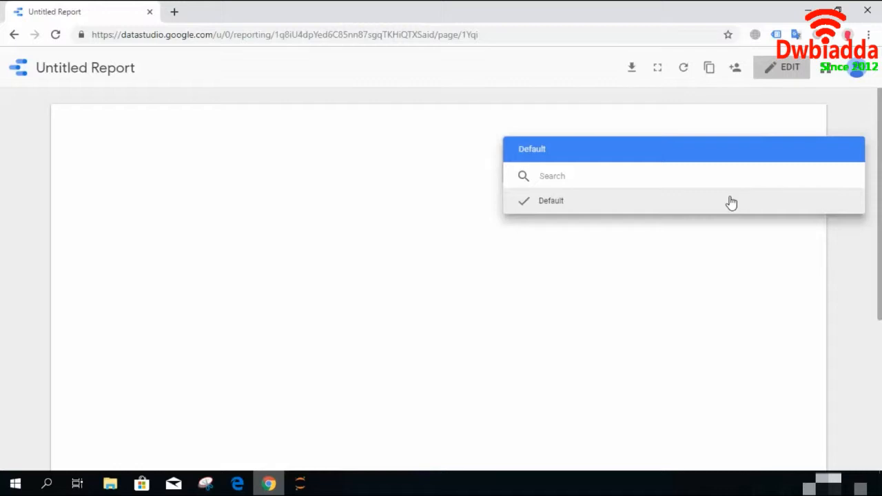
pyautogui.click(731, 201)
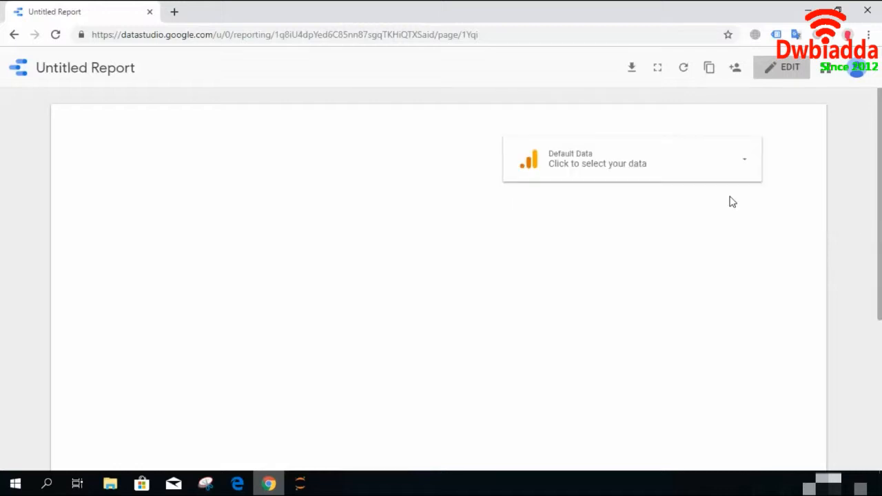
pyautogui.click(771, 76)
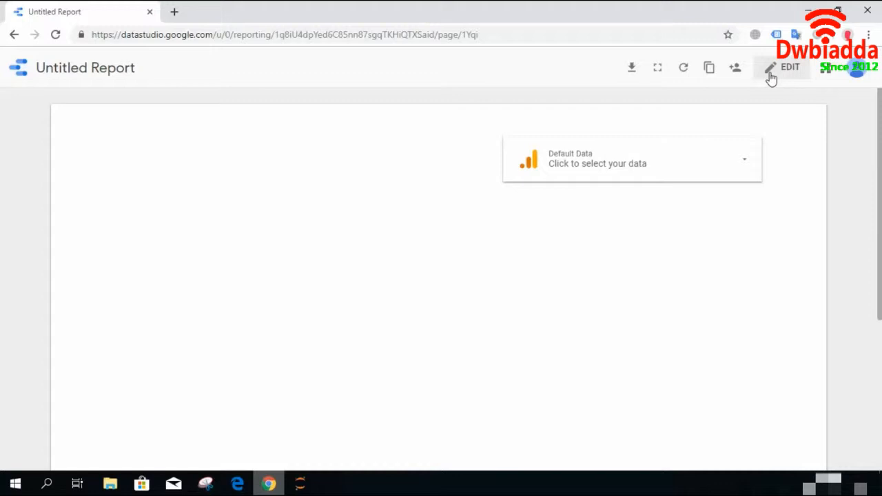
pyautogui.click(771, 75)
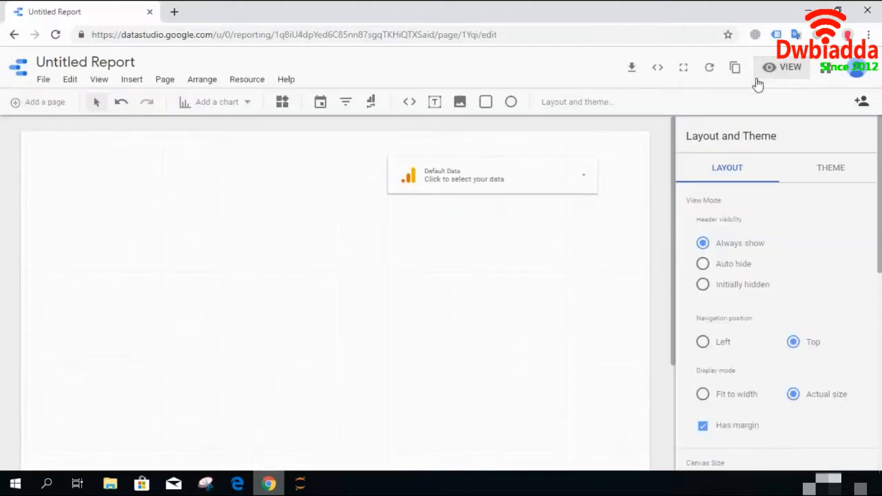
# Step: Cut the data control from the page
pyautogui.click(524, 175)
pyautogui.rightClick(524, 175)
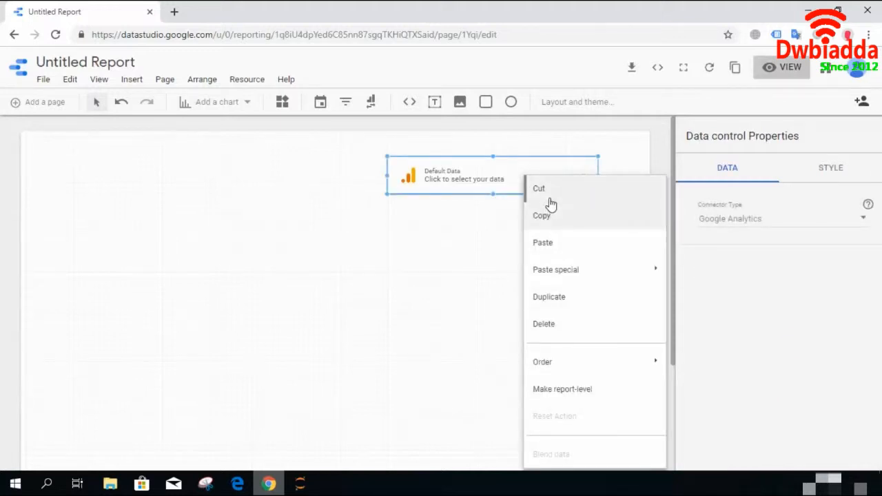
pyautogui.click(550, 200)
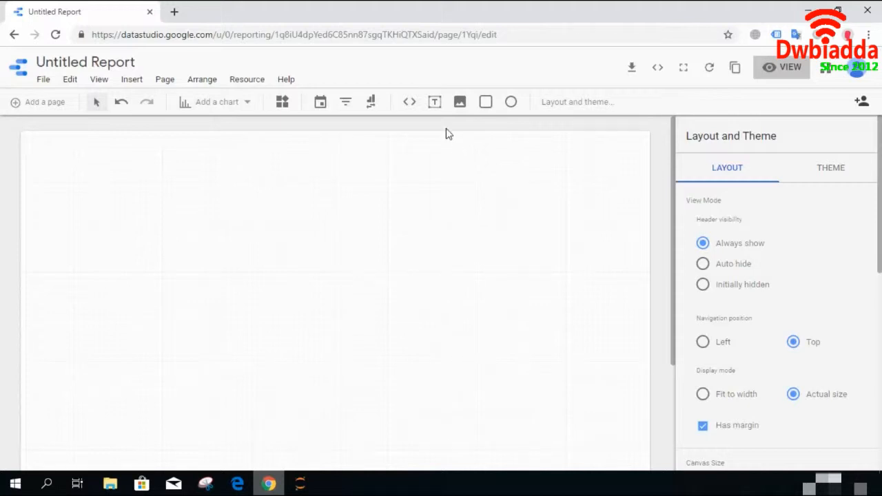
pyautogui.click(413, 103)
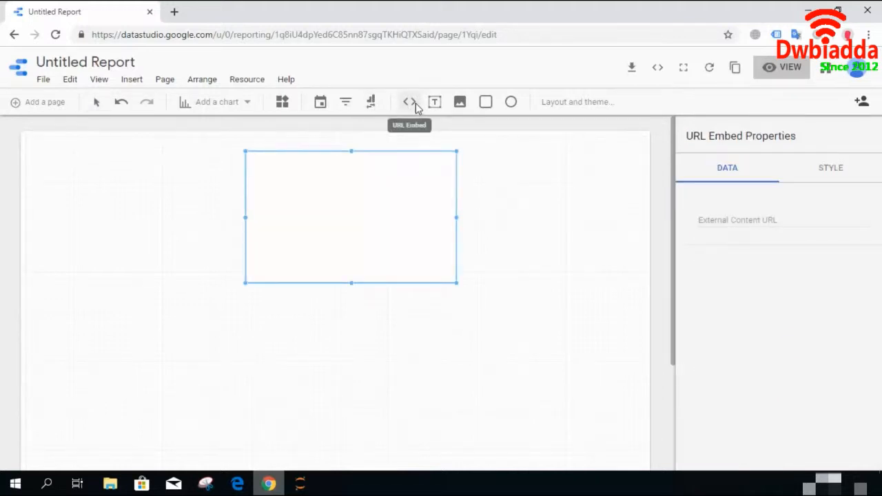
pyautogui.doubleClick(274, 36)
pyautogui.moveTo(213, 34); pyautogui.dragTo(40, 69)
pyautogui.hotkey('ctrl', 'c')
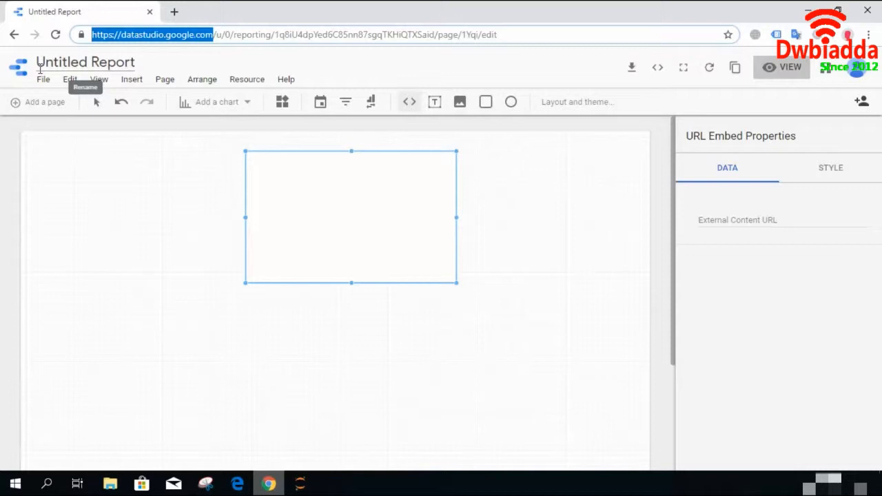
pyautogui.click(765, 221)
pyautogui.hotkey('ctrl', 'v')
pyautogui.press('Return')
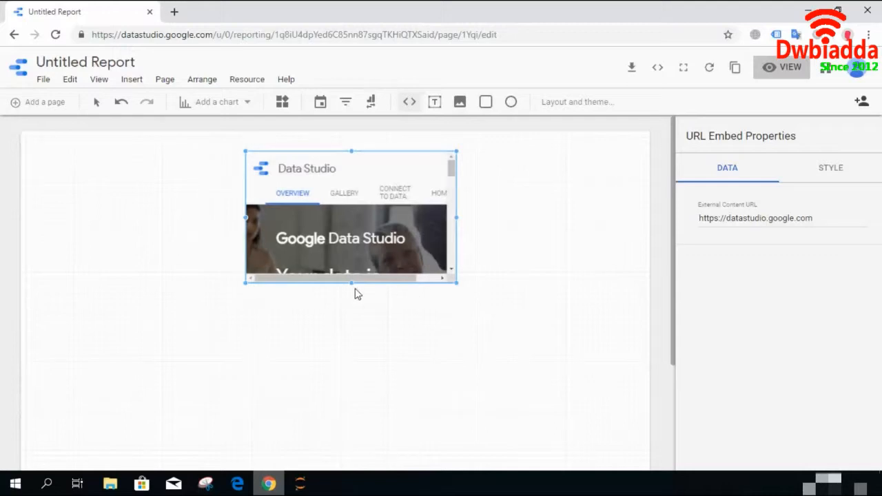
pyautogui.moveTo(351, 283); pyautogui.dragTo(520, 270)
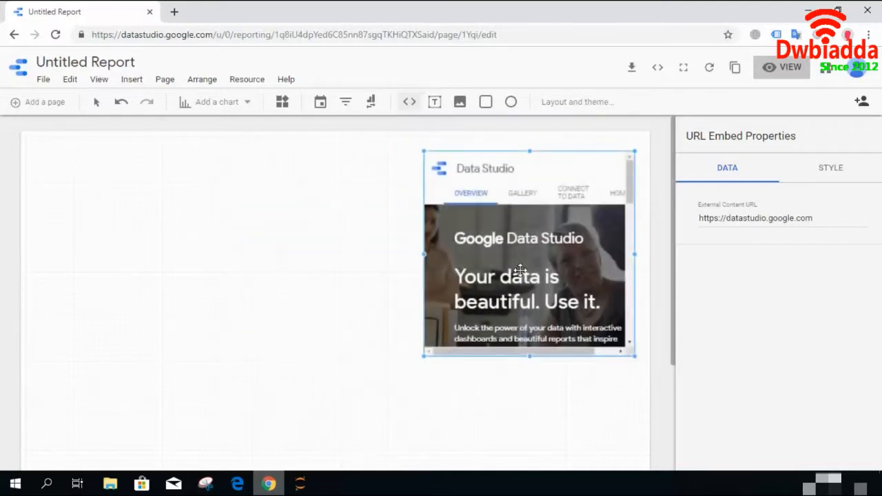
# Step: Preview the report, examine the embedded web page by scrolling it vertically and horizontally, and return to editing
pyautogui.click(780, 76)
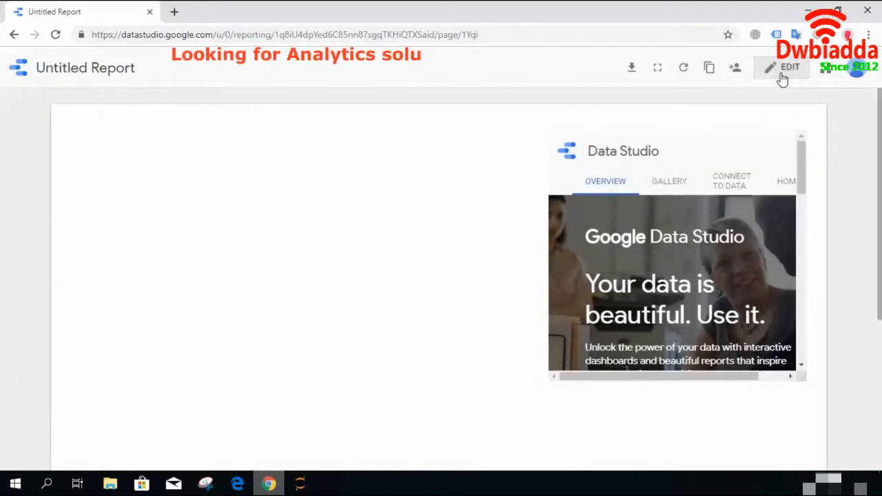
pyautogui.moveTo(802, 170); pyautogui.dragTo(800, 357)
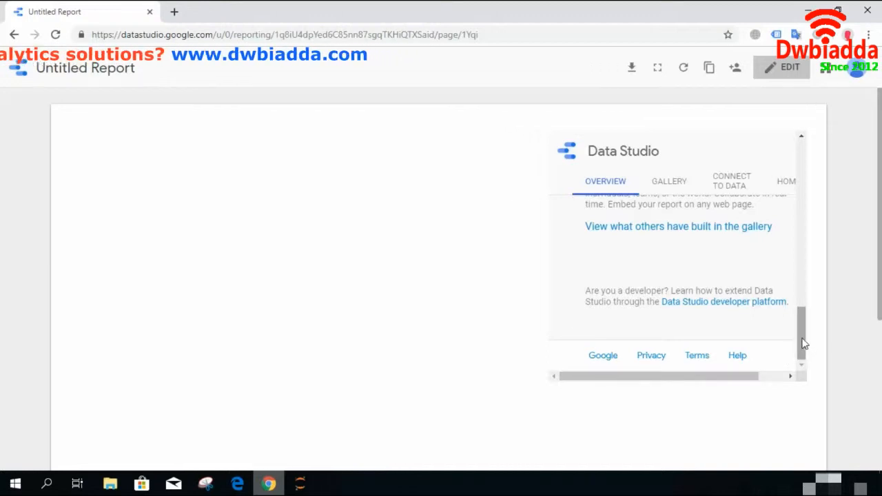
pyautogui.moveTo(801, 349); pyautogui.dragTo(810, 181)
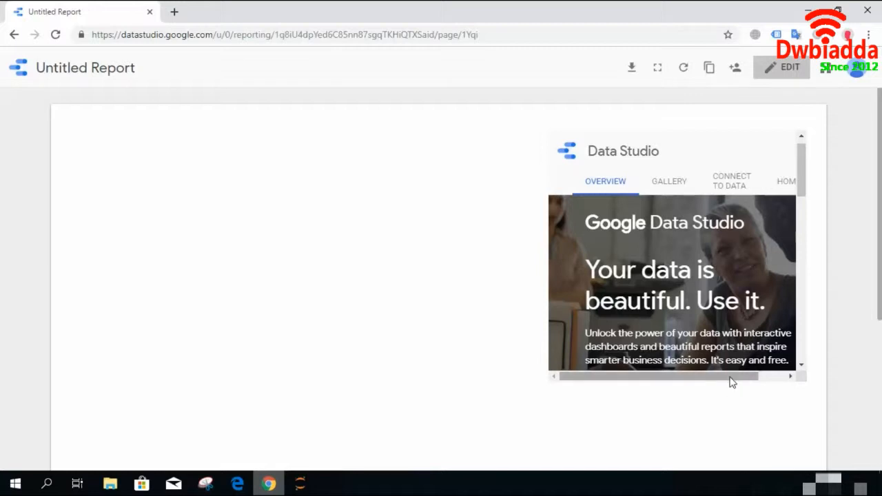
pyautogui.moveTo(729, 377)
pyautogui.mouseDown()
pyautogui.moveTo(765, 378)
pyautogui.moveTo(729, 378)
pyautogui.mouseUp()
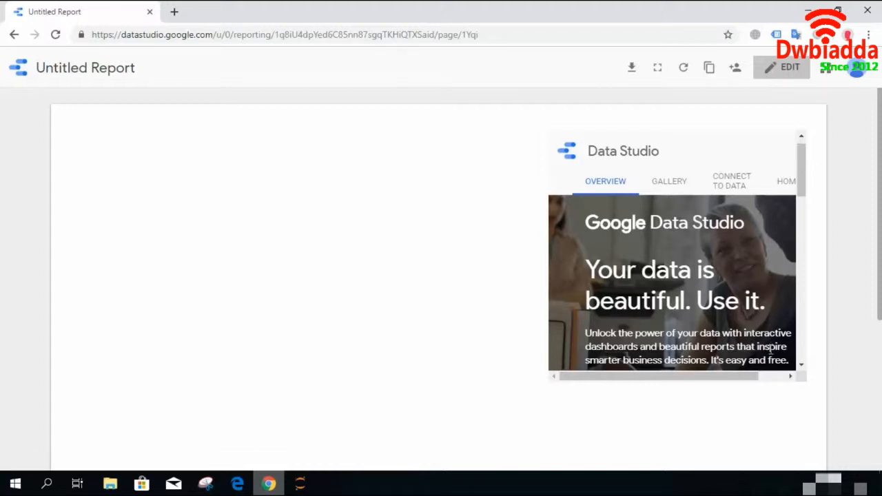
pyautogui.click(790, 377)
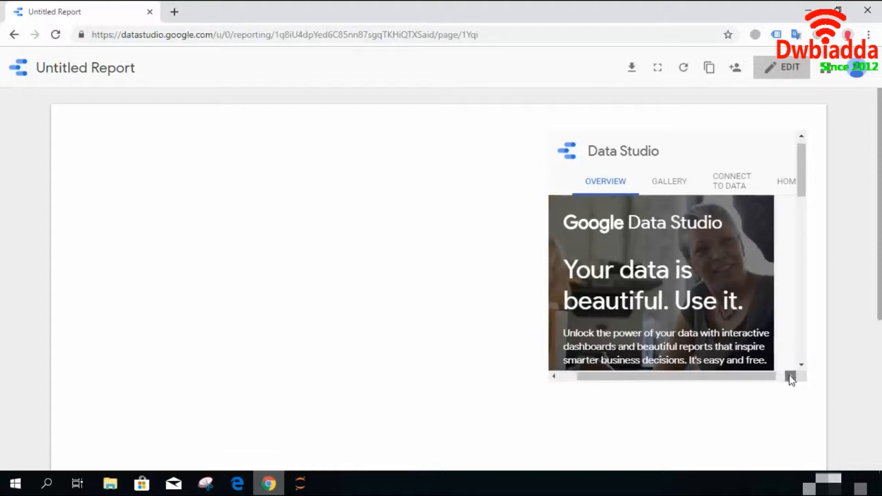
pyautogui.moveTo(776, 378); pyautogui.dragTo(750, 380)
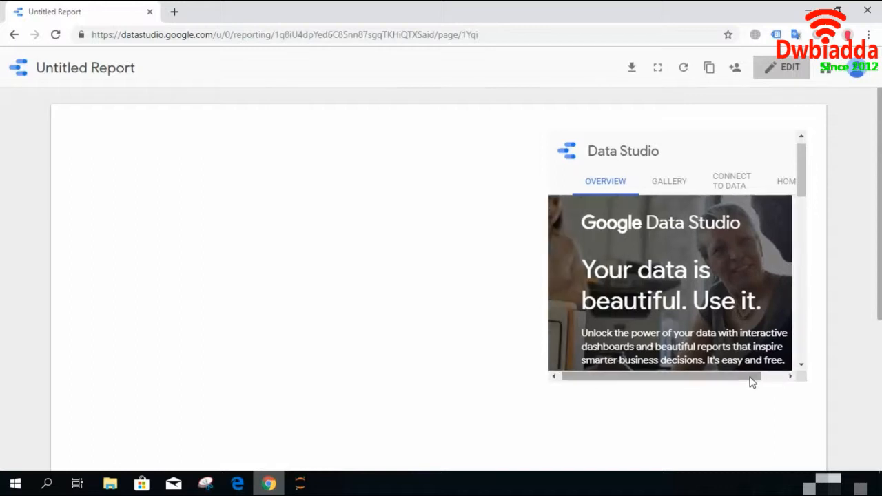
pyautogui.click(801, 367)
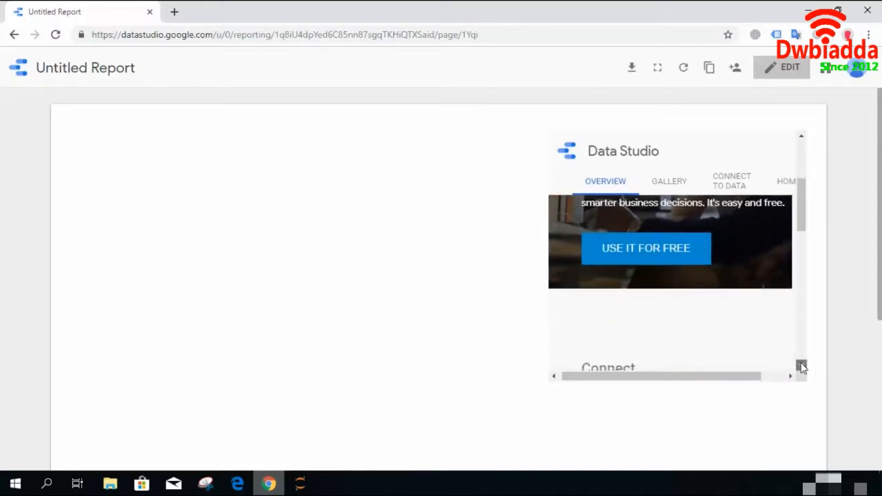
pyautogui.click(801, 367)
pyautogui.click(801, 367)
pyautogui.click(802, 367)
pyautogui.click(801, 367)
pyautogui.click(801, 367)
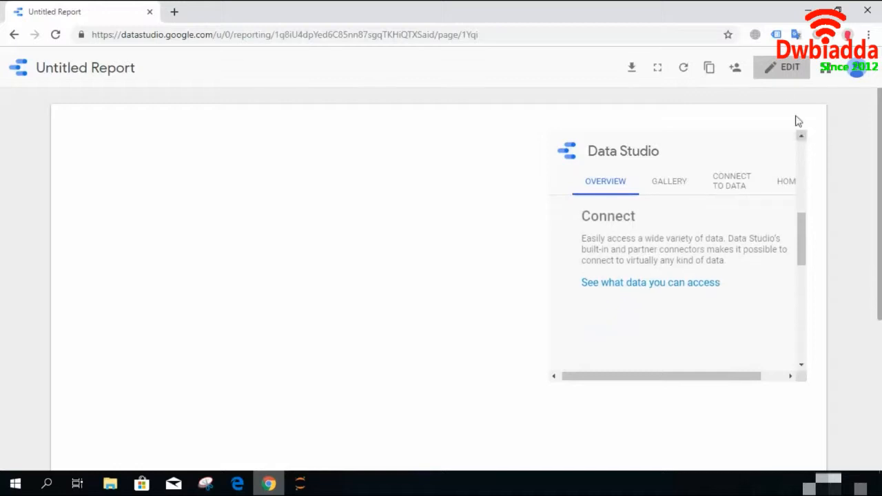
pyautogui.click(782, 68)
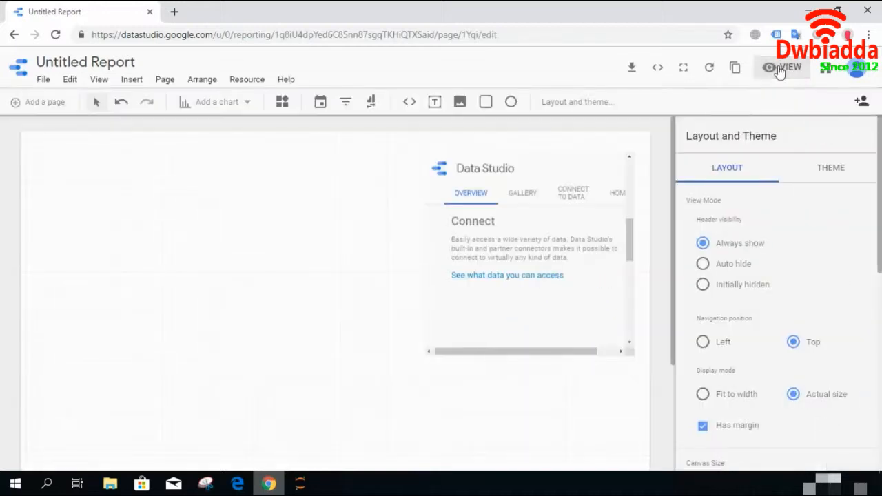
# Step: Cut the URL embed from the page
pyautogui.click(503, 193)
pyautogui.rightClick(503, 195)
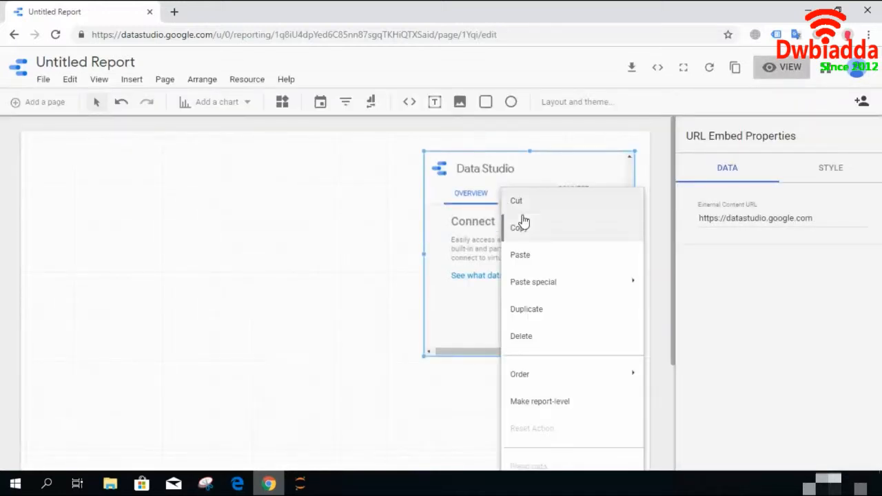
pyautogui.click(523, 206)
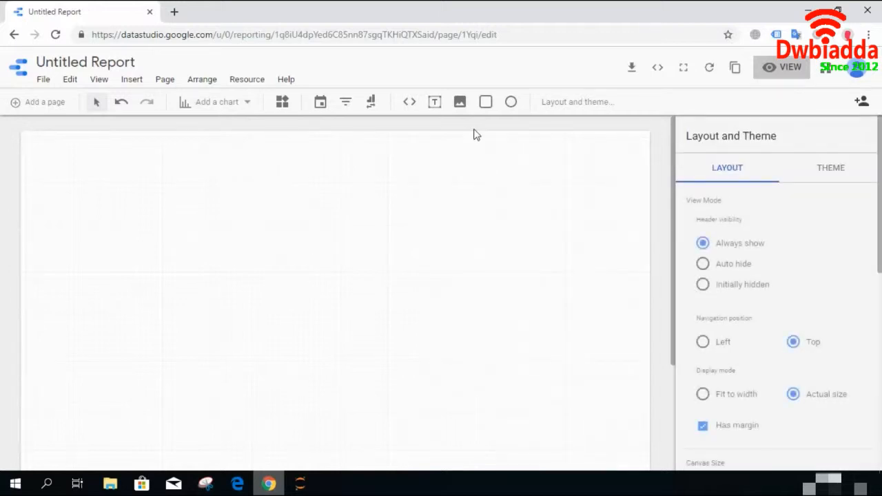
# Step: Insert an image using the dw logo file from the Desktop's logo folder
pyautogui.click(463, 104)
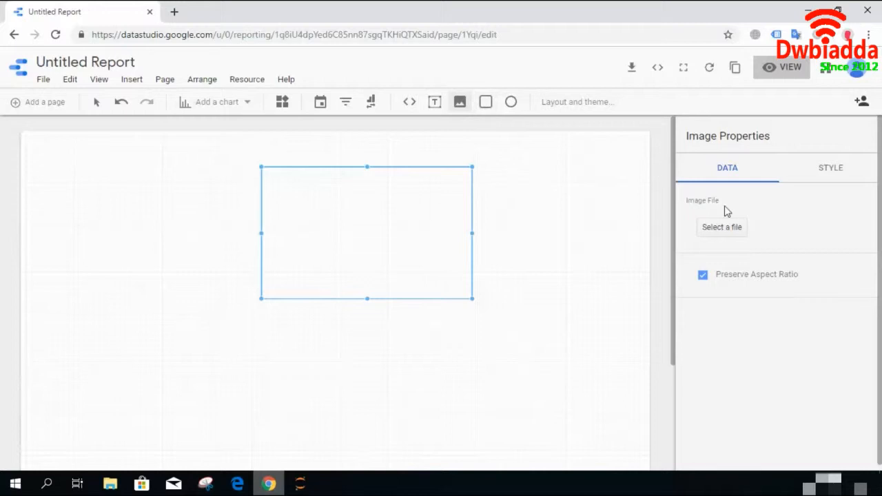
pyautogui.click(729, 228)
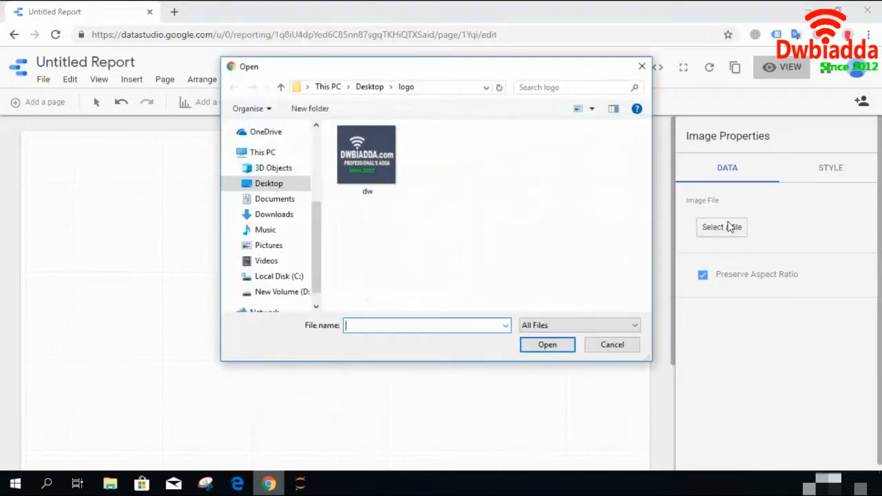
pyautogui.click(380, 161)
pyautogui.click(560, 352)
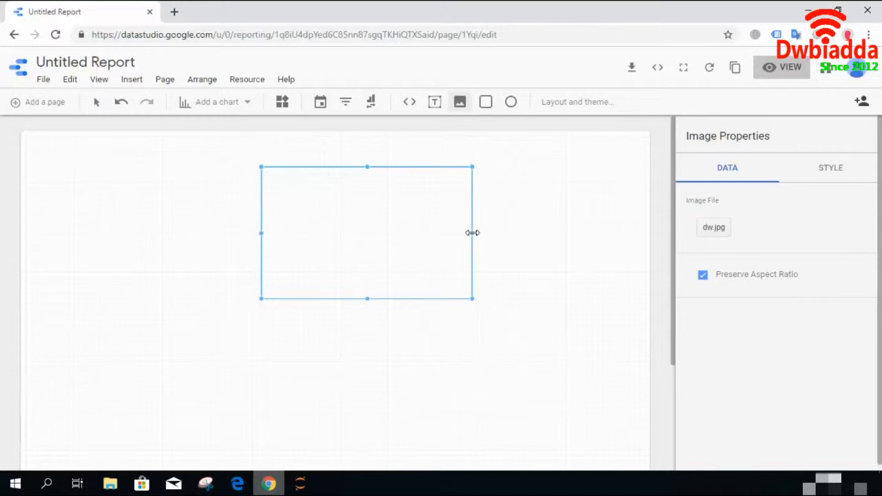
# Step: Shrink the image frame to fit the logo and place it in the page's upper left corner
pyautogui.moveTo(472, 233); pyautogui.dragTo(451, 232)
pyautogui.moveTo(349, 234); pyautogui.dragTo(421, 234)
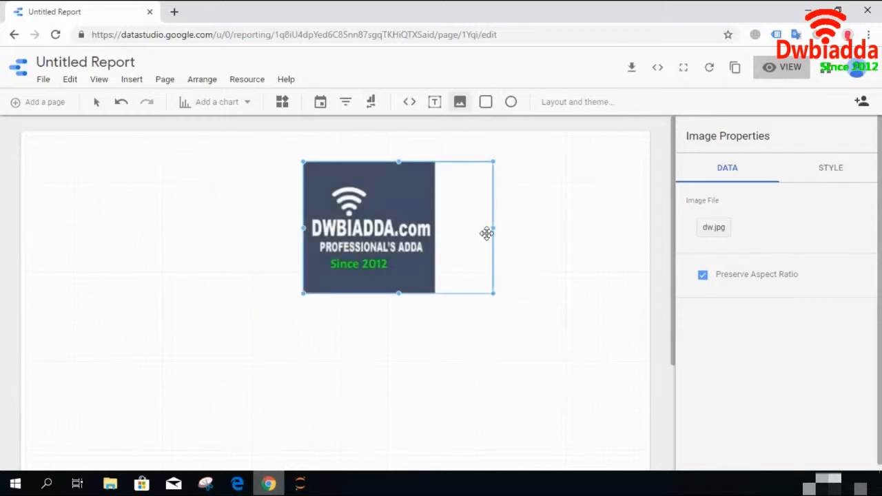
pyautogui.moveTo(494, 228); pyautogui.dragTo(124, 207)
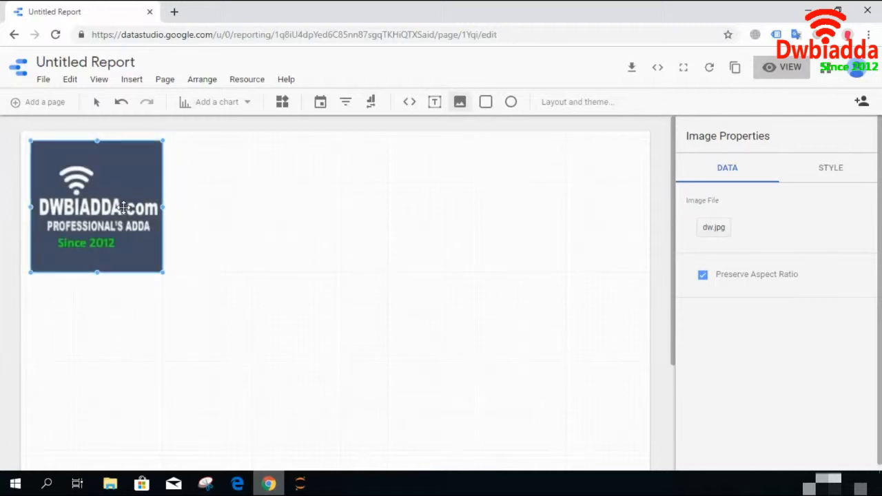
pyautogui.moveTo(123, 207)
pyautogui.mouseDown()
pyautogui.moveTo(139, 208)
pyautogui.moveTo(124, 209)
pyautogui.mouseUp()
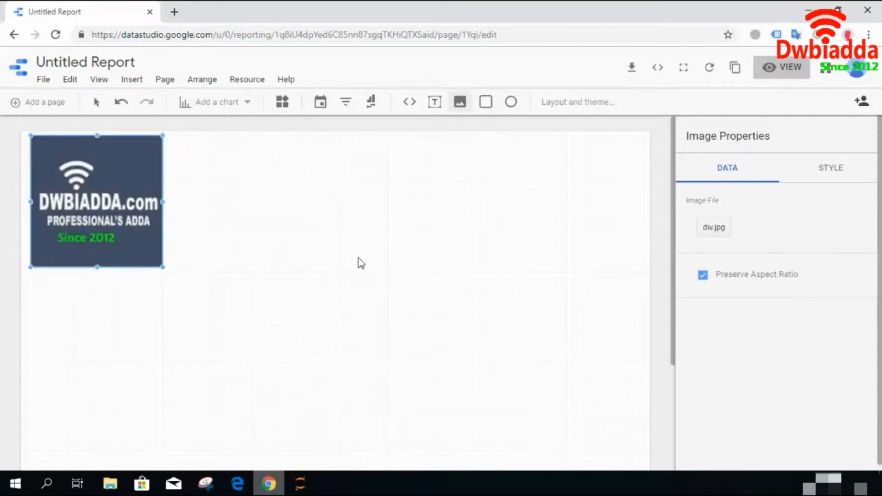
# Step: Insert a rectangle beside the logo and a text box, placing the empty text box below the rectangle
pyautogui.click(488, 103)
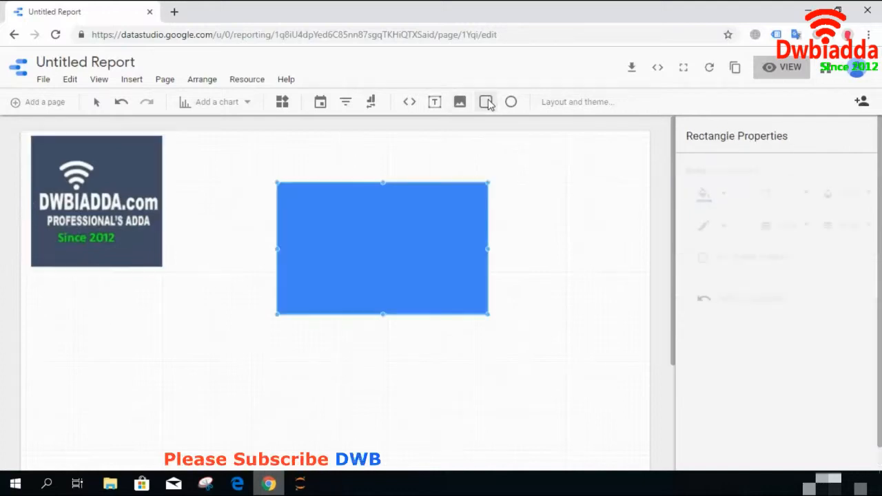
pyautogui.moveTo(397, 211); pyautogui.dragTo(346, 171)
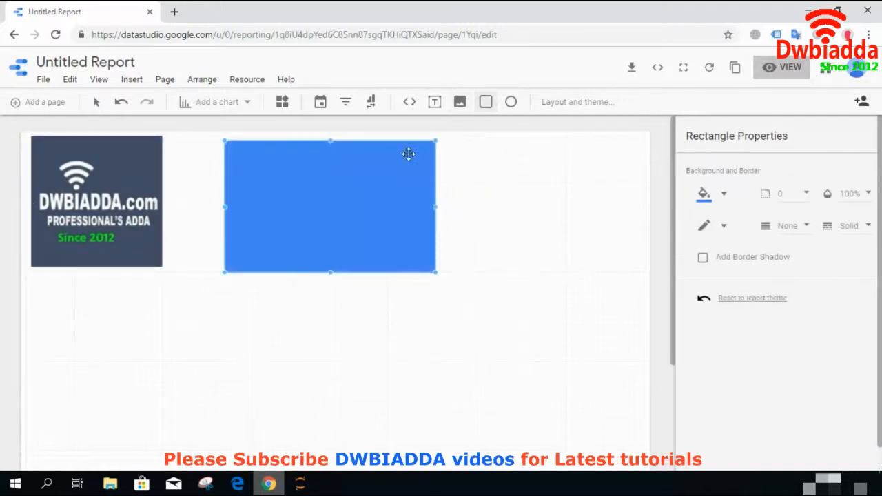
pyautogui.click(435, 102)
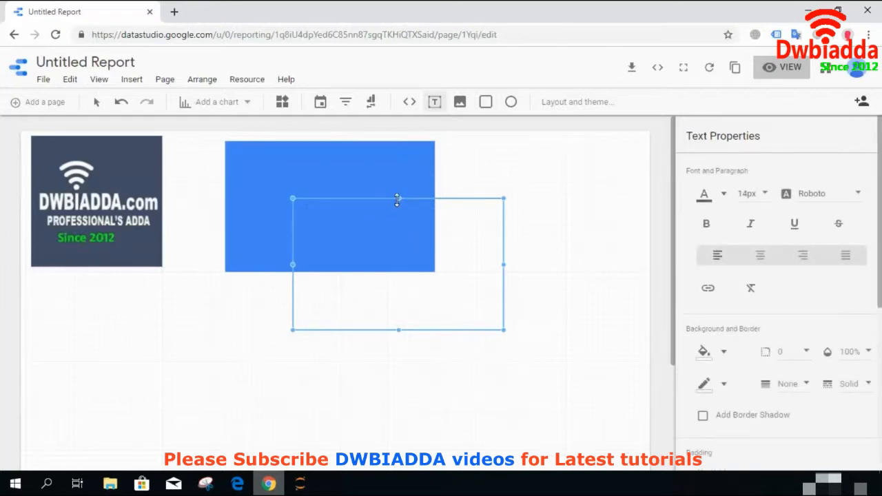
pyautogui.moveTo(398, 200); pyautogui.dragTo(390, 266)
pyautogui.moveTo(347, 297); pyautogui.dragTo(331, 342)
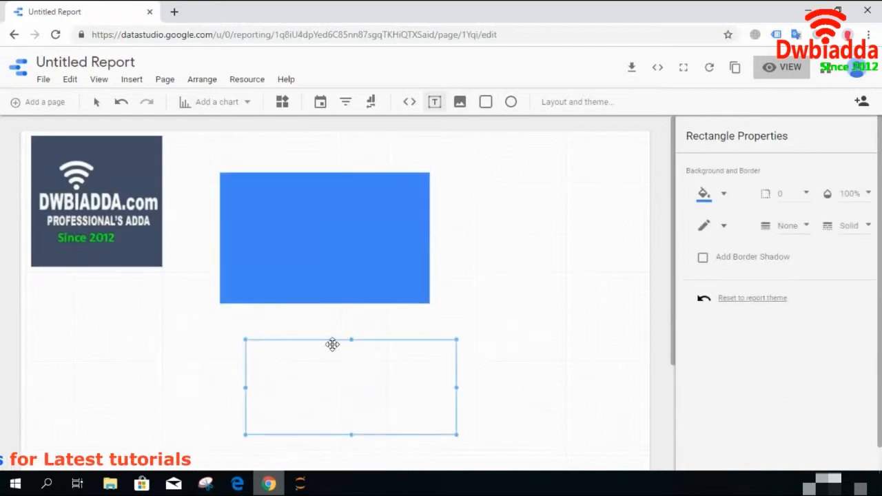
# Step: Enter "Hello DWBIADDA.Com" in the text box with a font size of 28px
pyautogui.doubleClick(331, 359)
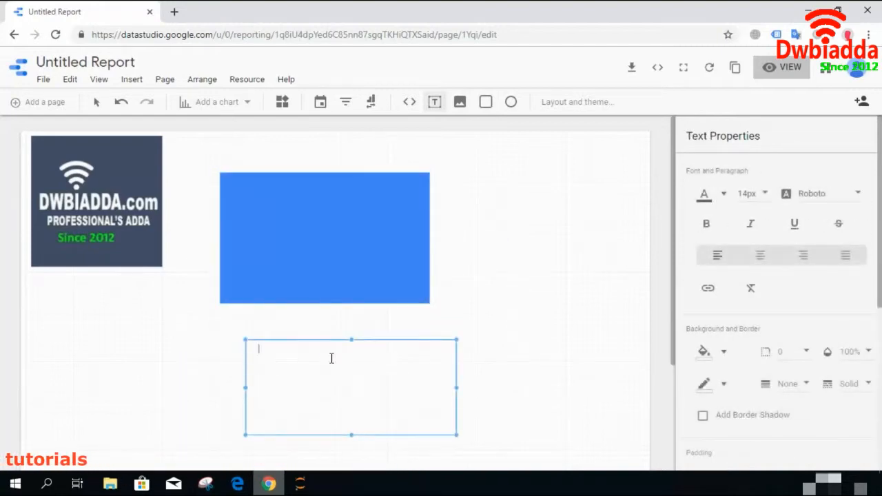
pyautogui.click(761, 195)
pyautogui.click(760, 286)
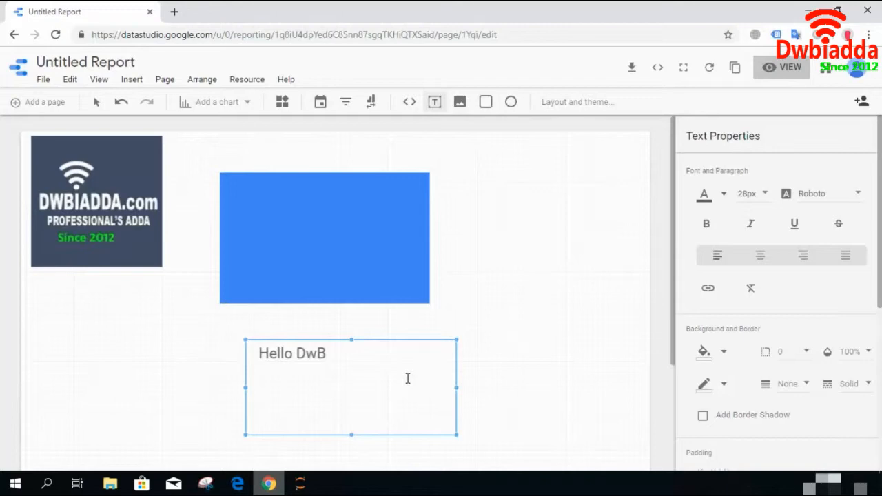
pyautogui.press('BackSpace')
pyautogui.write('WBIADDA>CO')
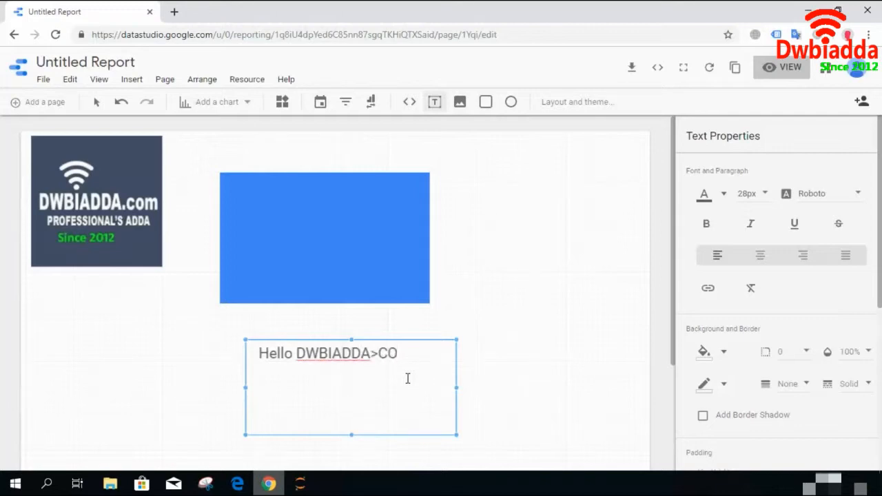
pyautogui.press('BackSpace')
# Step: Move the greeting text to the upper edge of the page and shift the logo down so the text sits above it
pyautogui.moveTo(385, 341); pyautogui.dragTo(273, 141)
pyautogui.moveTo(89, 191); pyautogui.dragTo(91, 229)
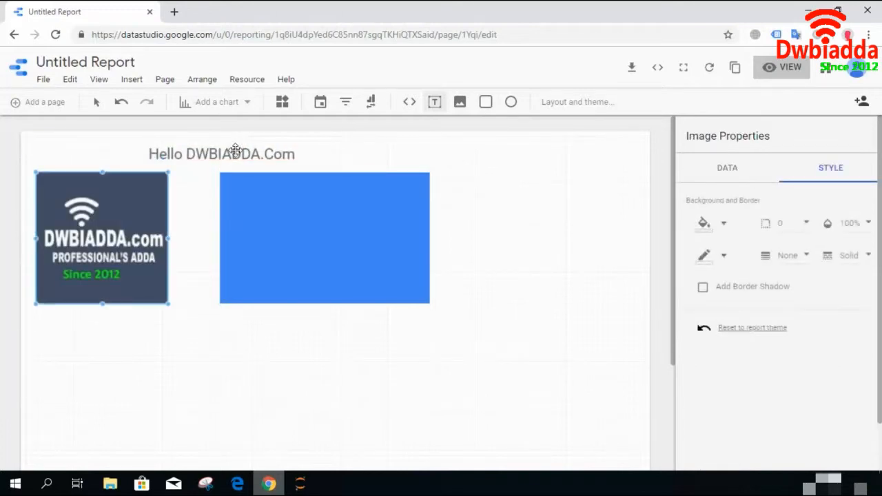
pyautogui.click(235, 150)
pyautogui.moveTo(215, 142); pyautogui.dragTo(106, 142)
# Step: Place the logo in the page's upper right corner and turn off Preserve Aspect Ratio for it
pyautogui.click(164, 372)
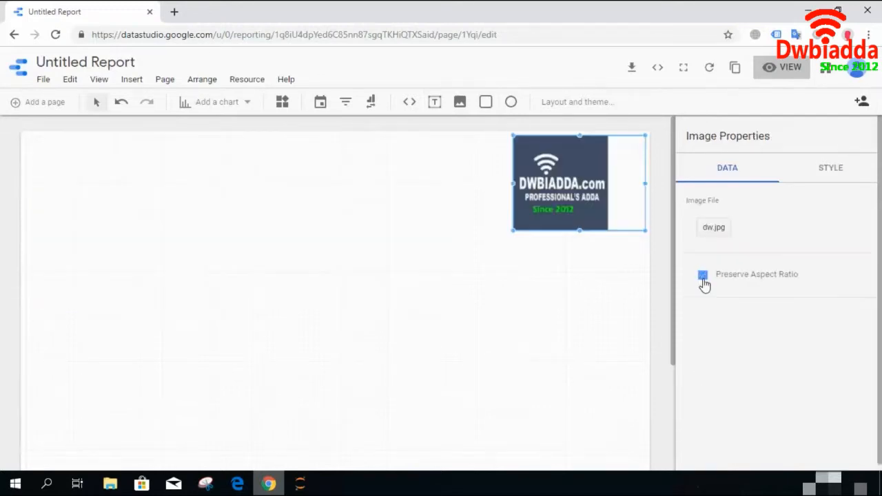
pyautogui.click(477, 188)
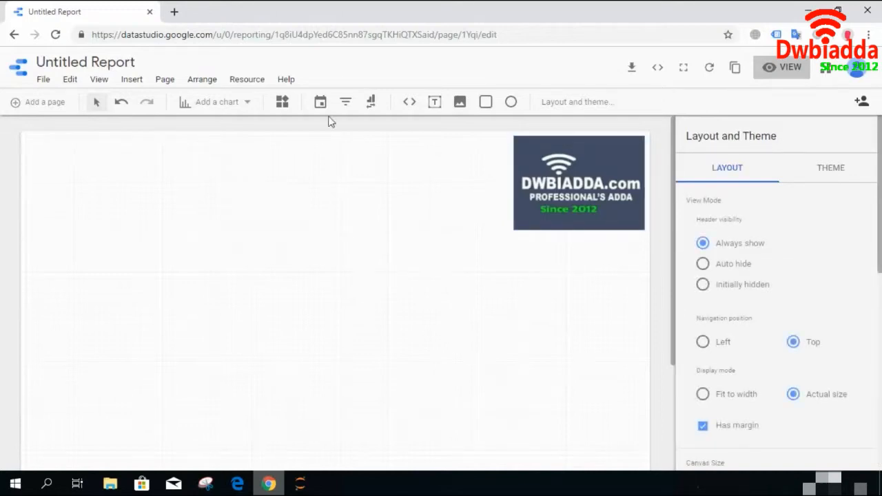
# Step: Insert a scorecard, shrink it to a compact box and place it above the left end of the Company table
pyautogui.click(252, 108)
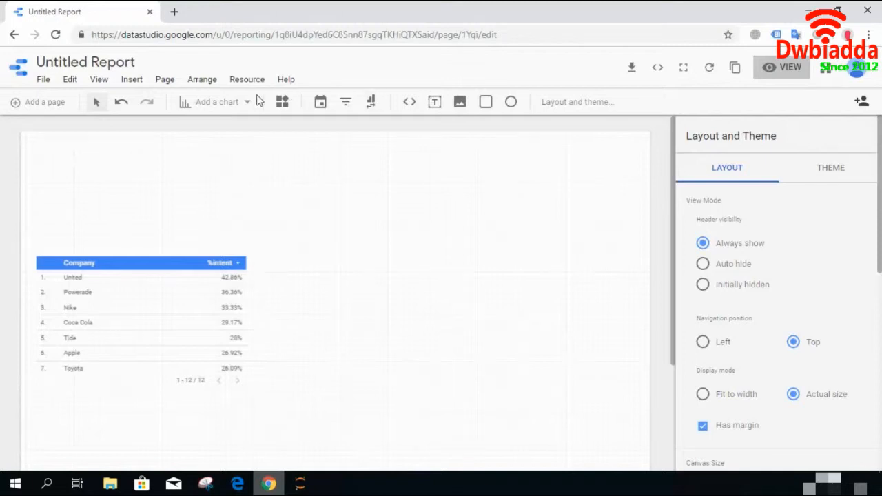
pyautogui.click(206, 102)
pyautogui.click(206, 200)
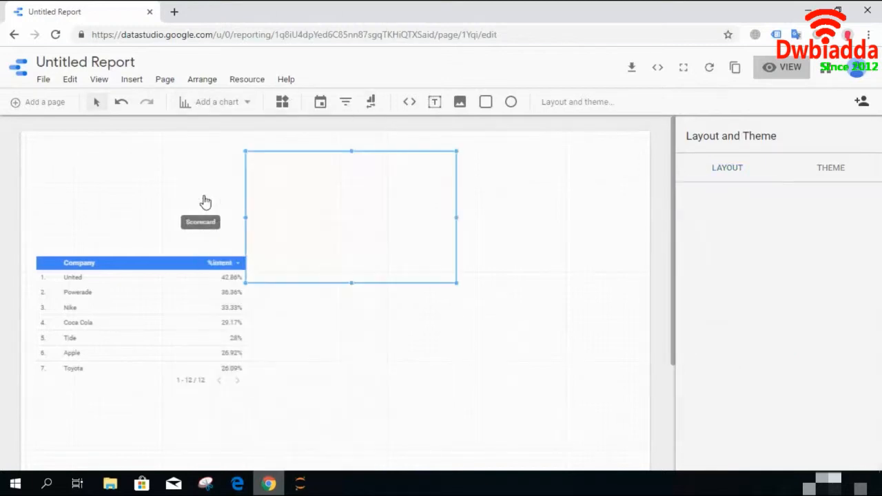
pyautogui.moveTo(350, 286); pyautogui.dragTo(348, 210)
pyautogui.moveTo(457, 180); pyautogui.dragTo(331, 179)
pyautogui.moveTo(293, 206); pyautogui.dragTo(99, 184)
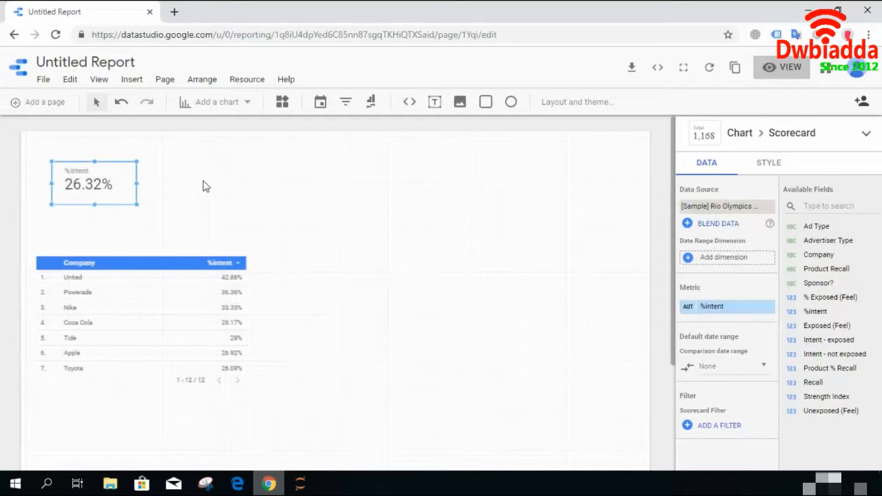
# Step: Duplicate the %intent scorecard, align the copy to its right and set the copy's metric to Recall
pyautogui.hotkey('ctrl', 'c')
pyautogui.hotkey('ctrl', 'v')
pyautogui.moveTo(105, 179); pyautogui.dragTo(200, 177)
pyautogui.click(82, 179)
pyautogui.moveTo(81, 179); pyautogui.dragTo(84, 195)
pyautogui.moveTo(198, 177); pyautogui.dragTo(199, 197)
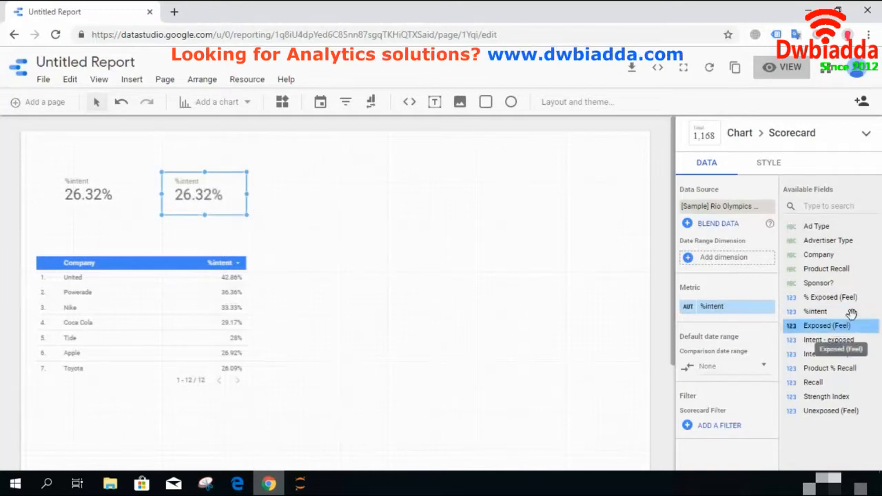
pyautogui.moveTo(835, 383); pyautogui.dragTo(724, 310)
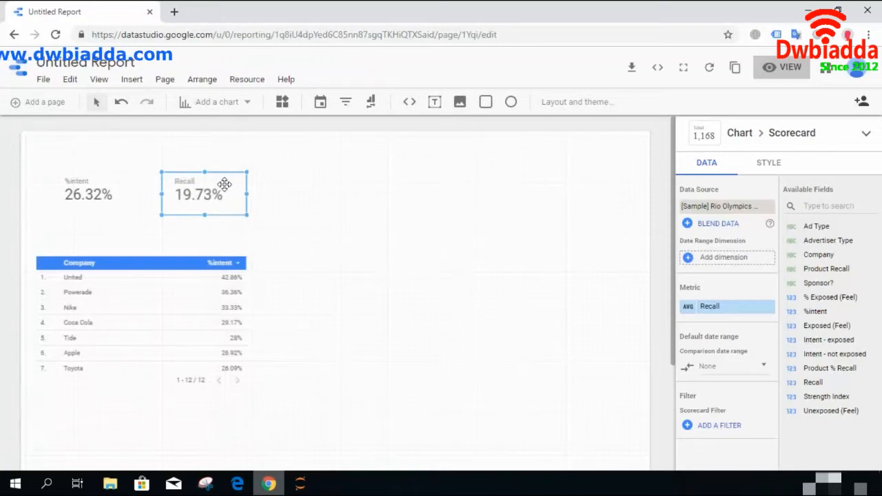
# Step: Add four copies of the Recall scorecard in a row extending to the right across the page
pyautogui.moveTo(225, 184); pyautogui.dragTo(304, 192)
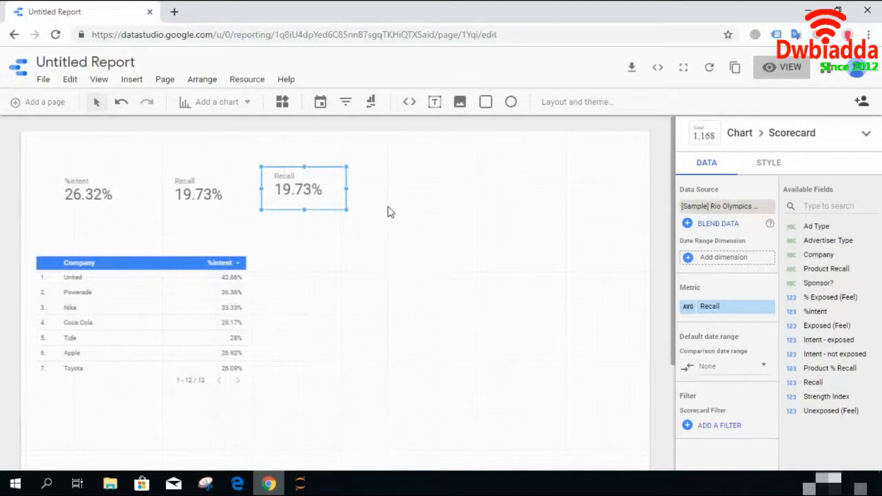
pyautogui.hotkey('ctrl', 'v')
pyautogui.moveTo(210, 196); pyautogui.dragTo(384, 181)
pyautogui.hotkey('ctrl', 'v')
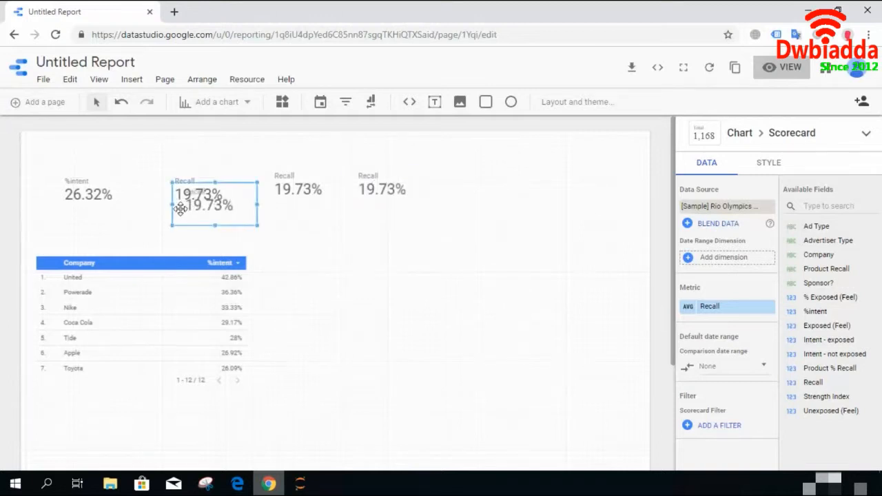
pyautogui.moveTo(201, 202); pyautogui.dragTo(468, 182)
pyautogui.hotkey('ctrl', 'v')
pyautogui.moveTo(217, 204); pyautogui.dragTo(584, 189)
# Step: Even out the spacing and vertical alignment of the scorecards in the row
pyautogui.moveTo(478, 183); pyautogui.dragTo(478, 191)
pyautogui.moveTo(365, 192); pyautogui.dragTo(366, 197)
pyautogui.moveTo(300, 187); pyautogui.dragTo(289, 190)
pyautogui.moveTo(191, 190); pyautogui.dragTo(183, 195)
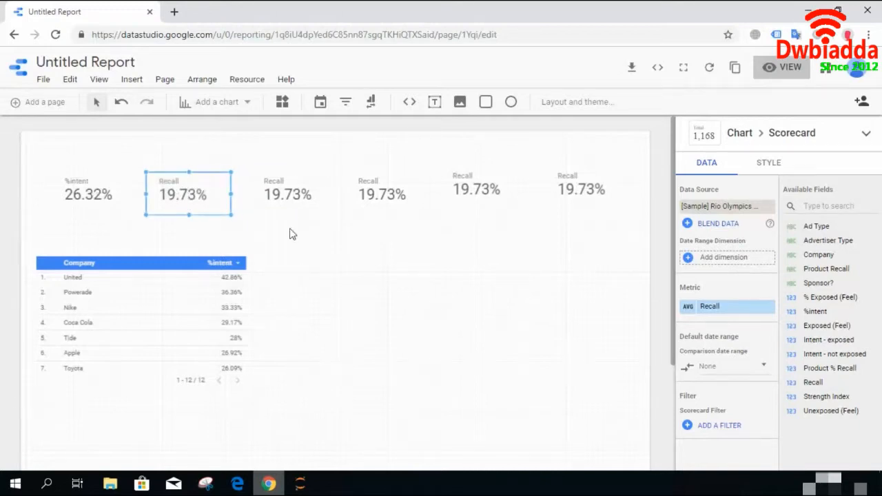
pyautogui.click(471, 307)
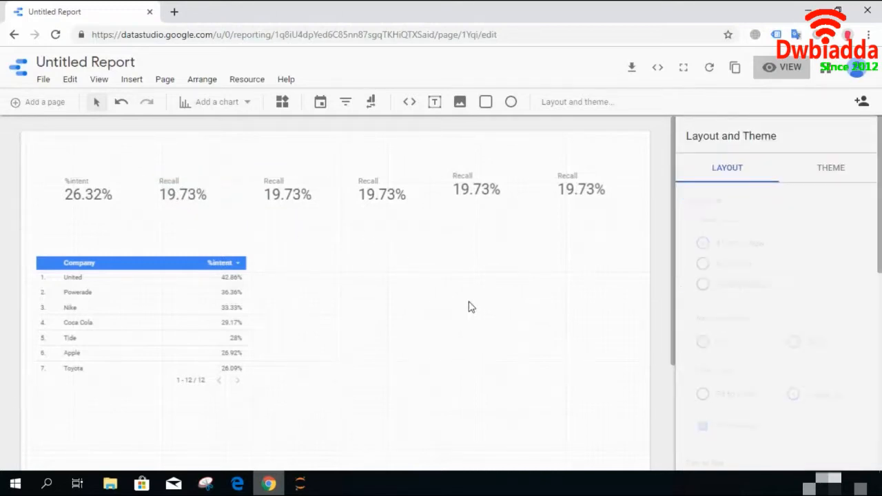
# Step: Set the metrics of the third to sixth scorecards to Unexposed (Feel), %intent, % Exposed (Feel) and Strength Index
pyautogui.click(287, 186)
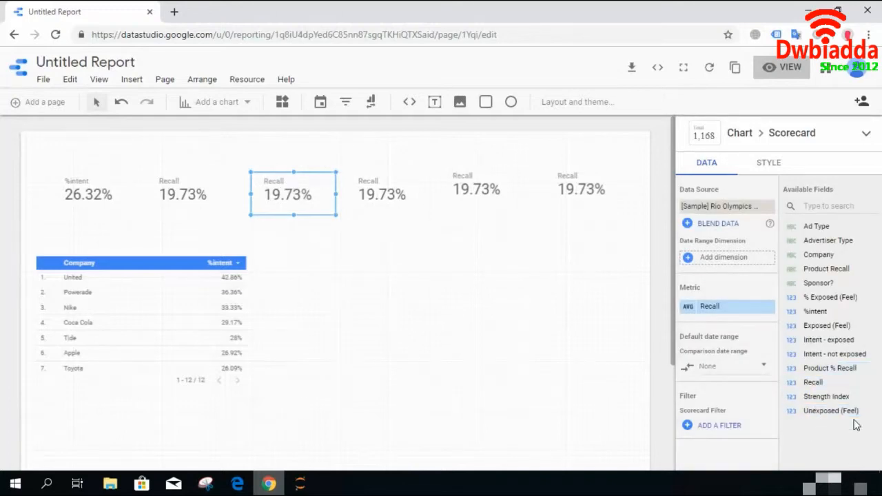
pyautogui.moveTo(850, 412); pyautogui.dragTo(747, 320)
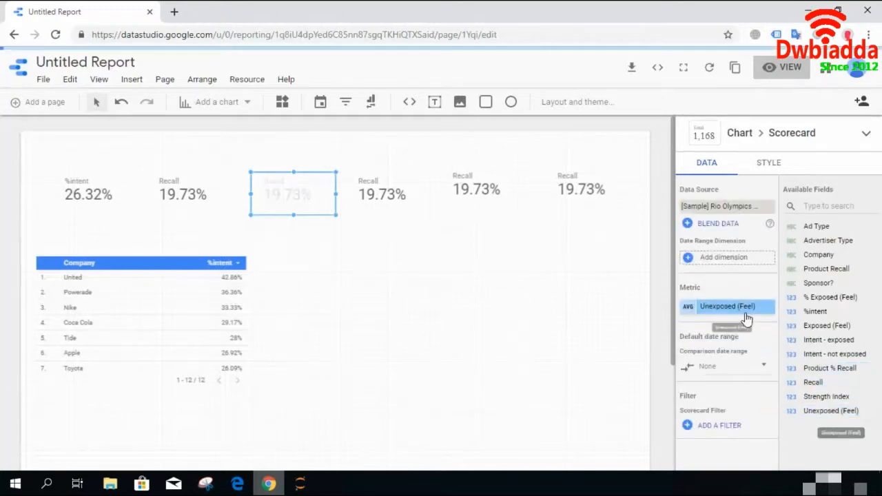
pyautogui.click(400, 192)
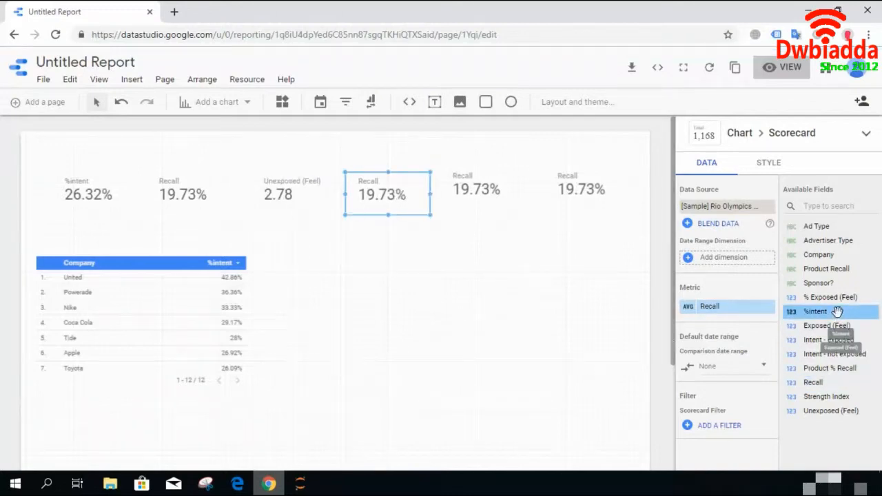
pyautogui.moveTo(835, 311); pyautogui.dragTo(748, 311)
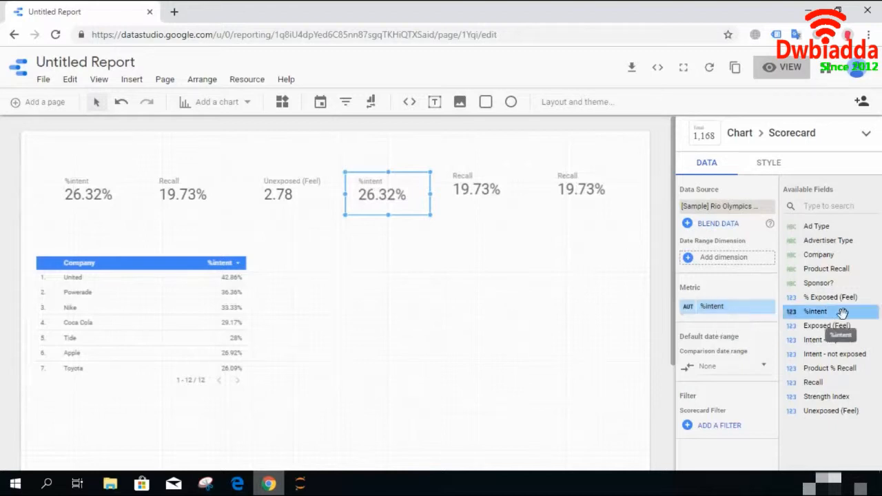
pyautogui.click(469, 196)
pyautogui.moveTo(827, 297); pyautogui.dragTo(721, 312)
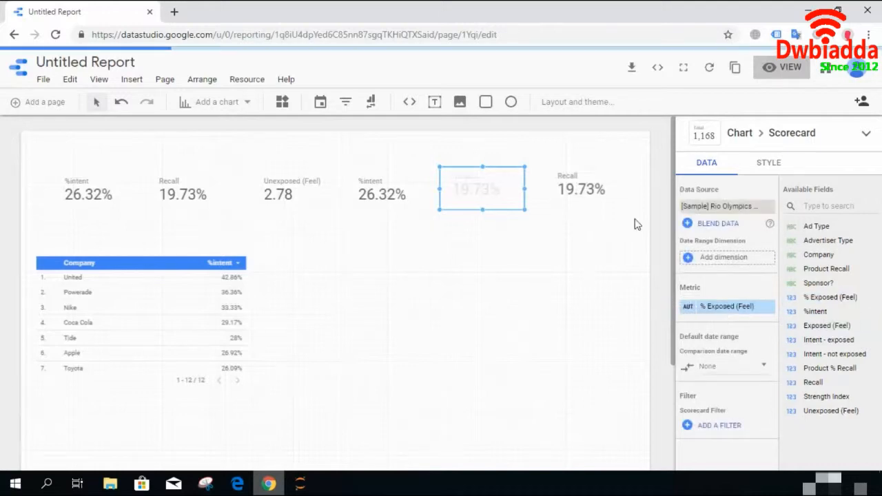
pyautogui.click(583, 182)
pyautogui.moveTo(826, 397); pyautogui.dragTo(732, 316)
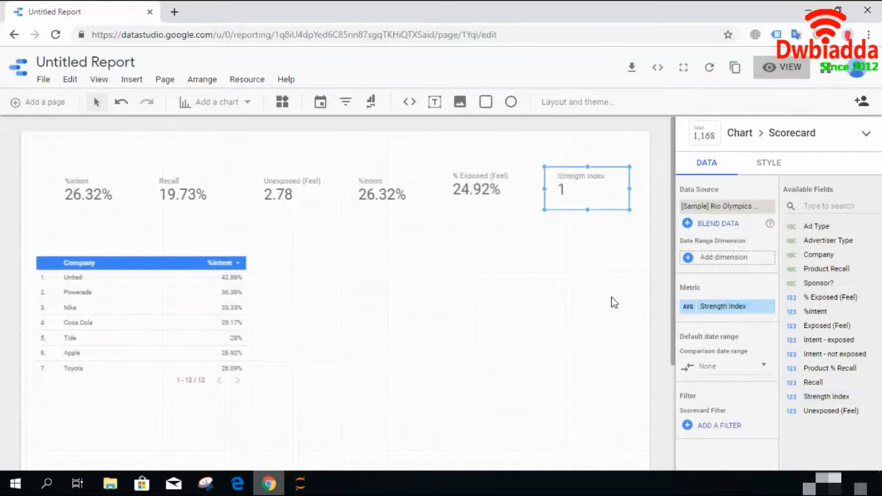
pyautogui.click(594, 264)
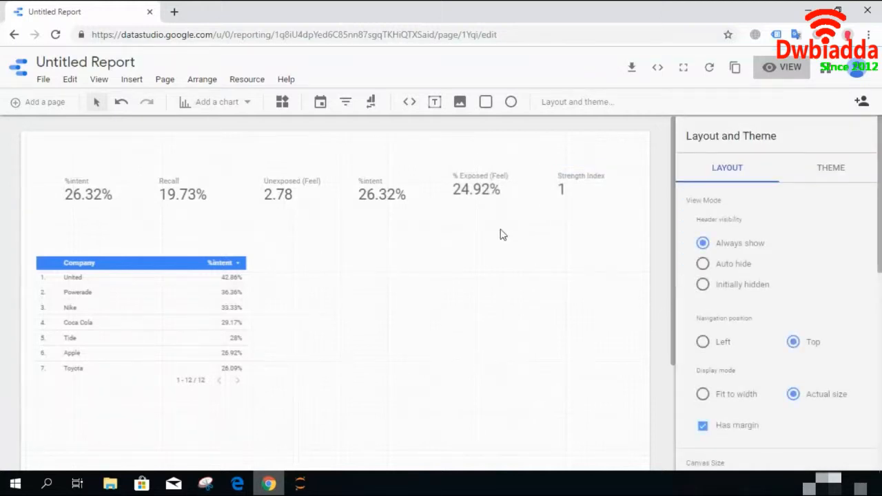
# Step: Insert a date range control and place it in the page's upper right corner
pyautogui.click(398, 195)
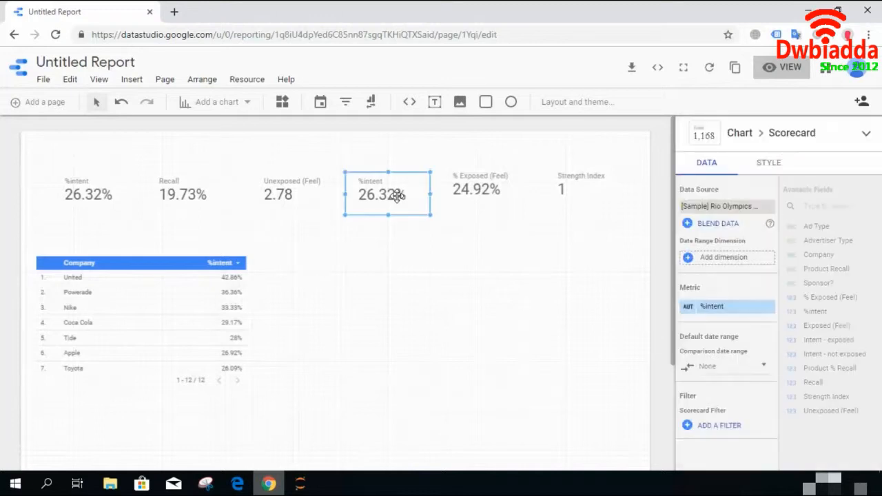
pyautogui.click(321, 103)
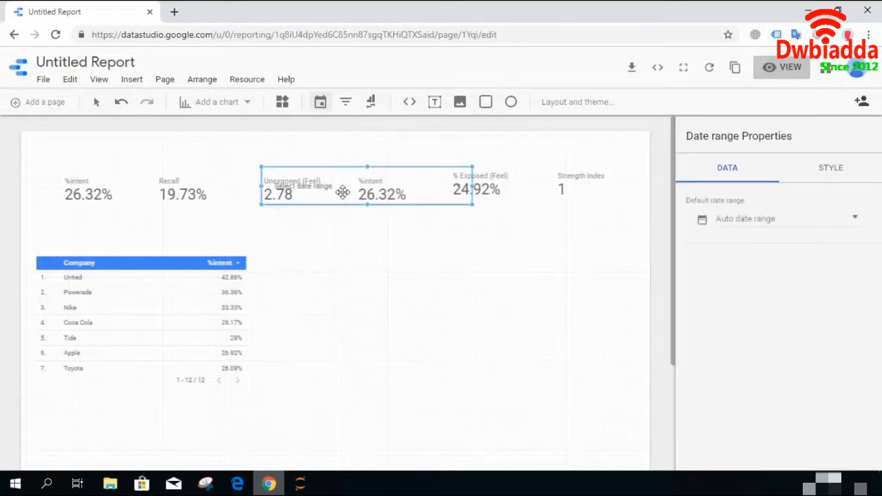
pyautogui.moveTo(342, 191); pyautogui.dragTo(510, 168)
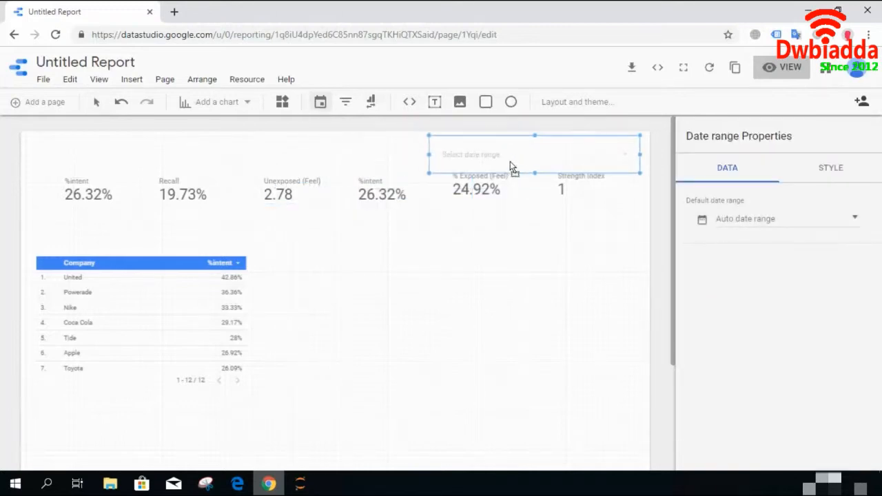
# Step: Lower the six scorecards slightly and line them up in one row below the date range control
pyautogui.click(560, 191)
pyautogui.moveTo(561, 193); pyautogui.dragTo(490, 200)
pyautogui.click(384, 195)
pyautogui.moveTo(384, 196); pyautogui.dragTo(384, 201)
pyautogui.click(285, 195)
pyautogui.moveTo(285, 195); pyautogui.dragTo(285, 200)
pyautogui.moveTo(181, 195); pyautogui.dragTo(179, 200)
pyautogui.moveTo(78, 194); pyautogui.dragTo(77, 199)
pyautogui.click(154, 151)
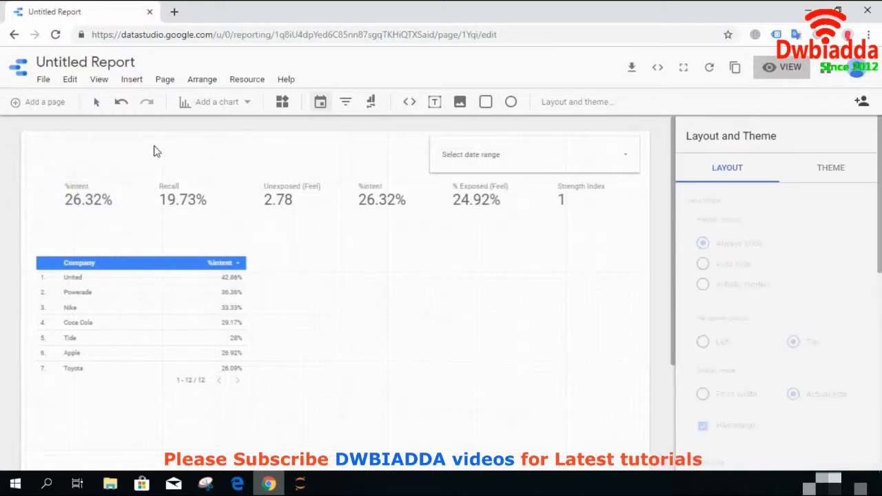
# Step: Insert a text box to the right of the Company table and enter "Sample Report" in it
pyautogui.click(434, 102)
pyautogui.moveTo(277, 182); pyautogui.dragTo(488, 314)
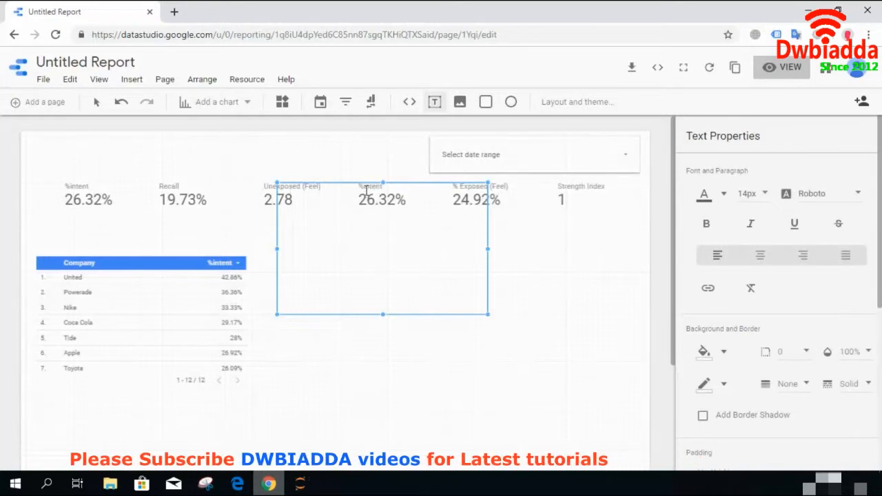
pyautogui.moveTo(366, 184); pyautogui.dragTo(382, 246)
pyautogui.click(362, 275)
pyautogui.write('Sample')
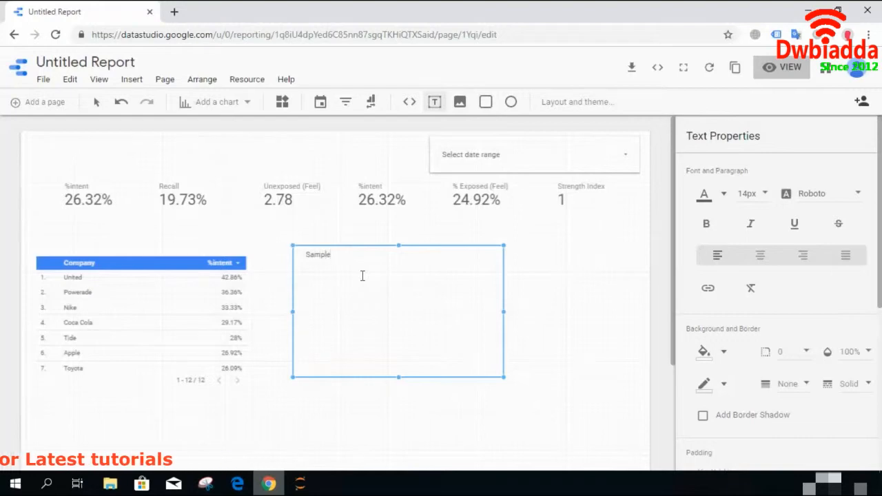
pyautogui.write(' Report')
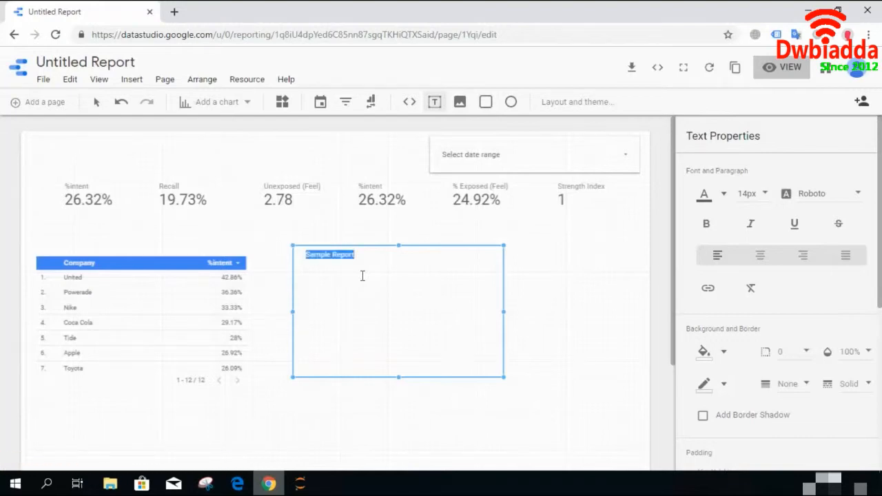
# Step: Set the Sample Report text to 24px and move its box to the page's upper left, above the scorecards
pyautogui.click(758, 195)
pyautogui.click(753, 259)
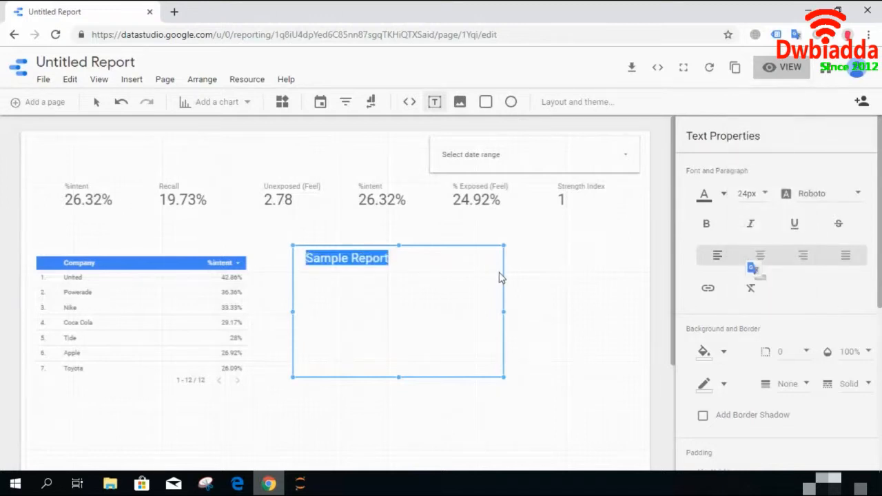
pyautogui.moveTo(407, 246); pyautogui.dragTo(68, 160)
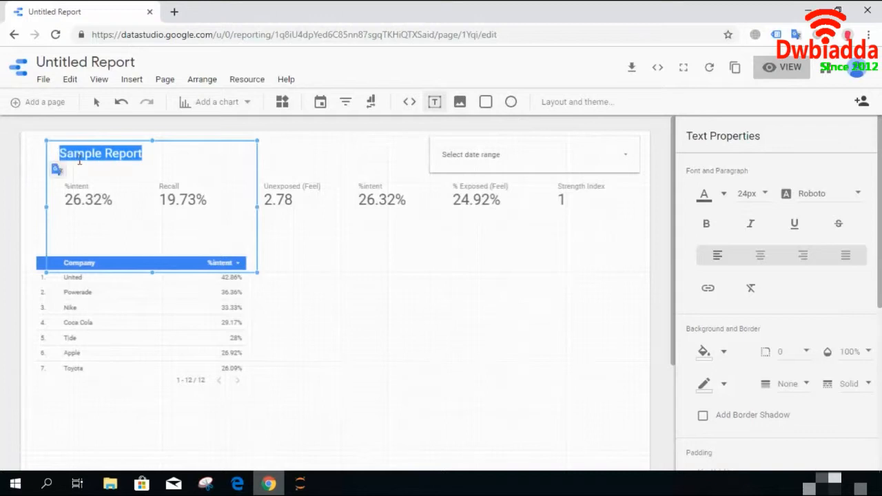
# Step: Try a 96px font size on the Sample Report title
pyautogui.click(766, 195)
pyautogui.click(812, 304)
pyautogui.click(752, 291)
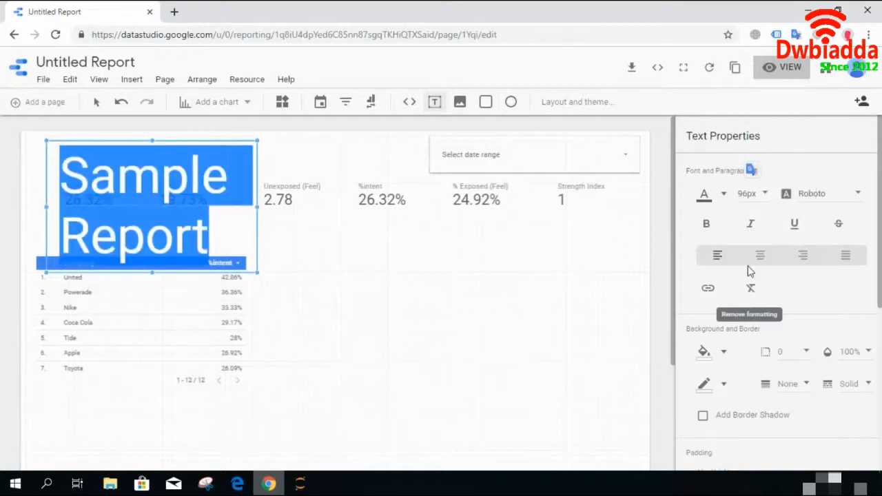
# Step: Set the Sample Report title's font size to 48px
pyautogui.click(752, 196)
pyautogui.click(756, 171)
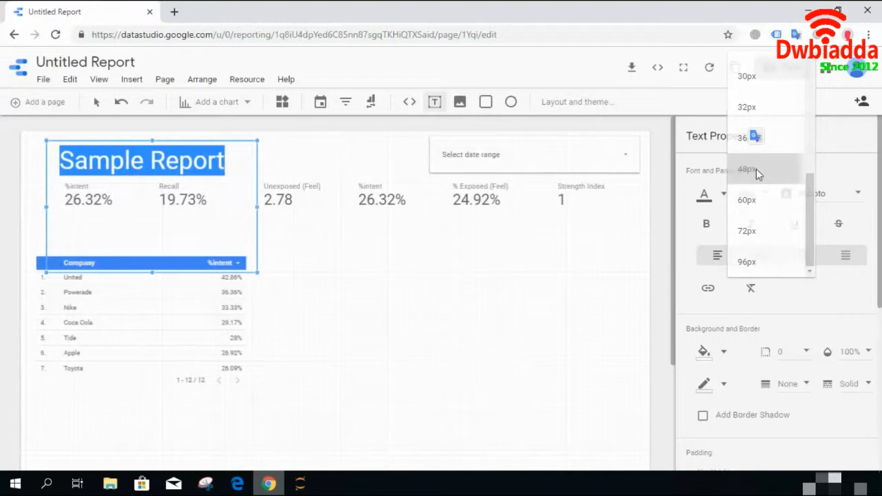
pyautogui.click(357, 322)
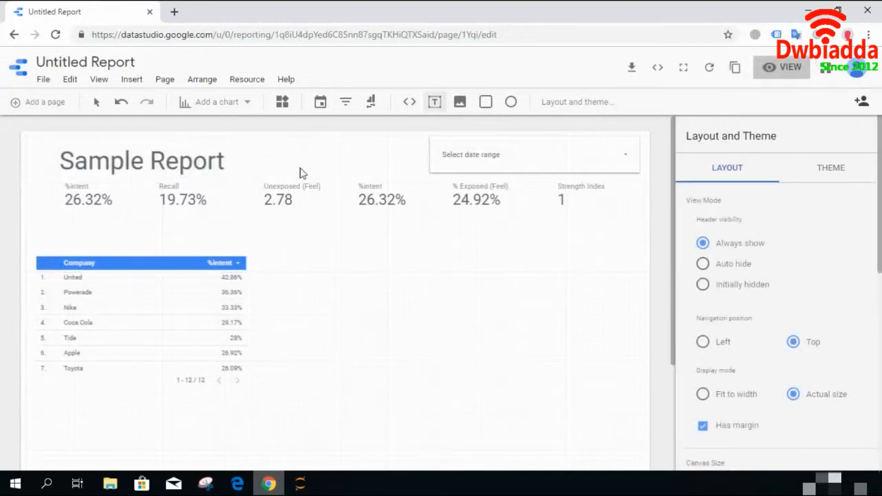
# Step: Move the Company table up closer to the scorecards, widen it past the page's middle and shorten it slightly
pyautogui.click(158, 280)
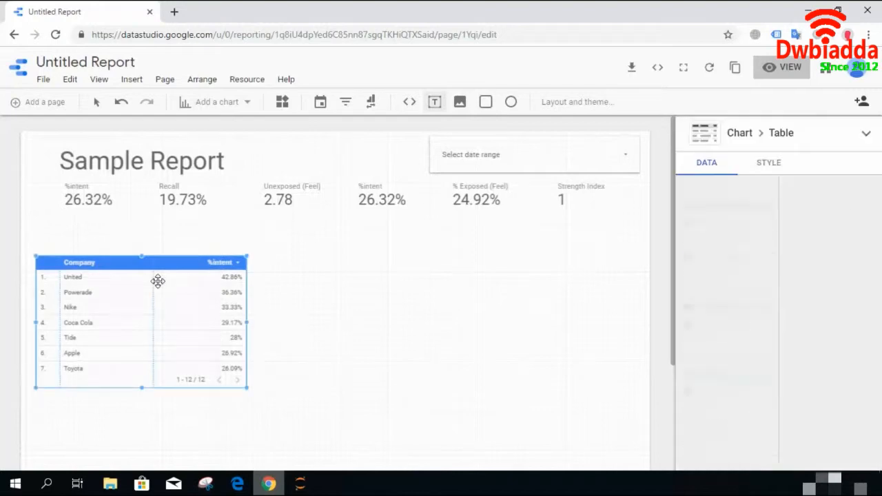
pyautogui.moveTo(158, 280); pyautogui.dragTo(161, 262)
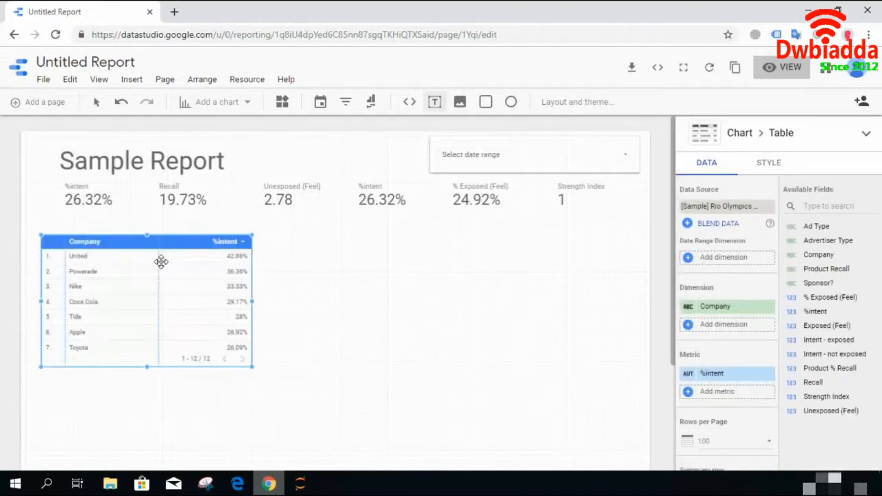
pyautogui.click(290, 315)
pyautogui.click(241, 294)
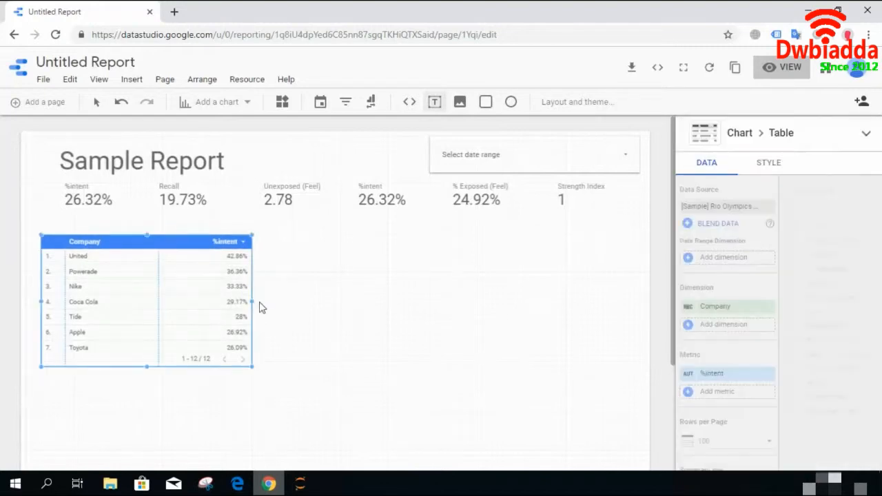
pyautogui.moveTo(252, 300); pyautogui.dragTo(379, 300)
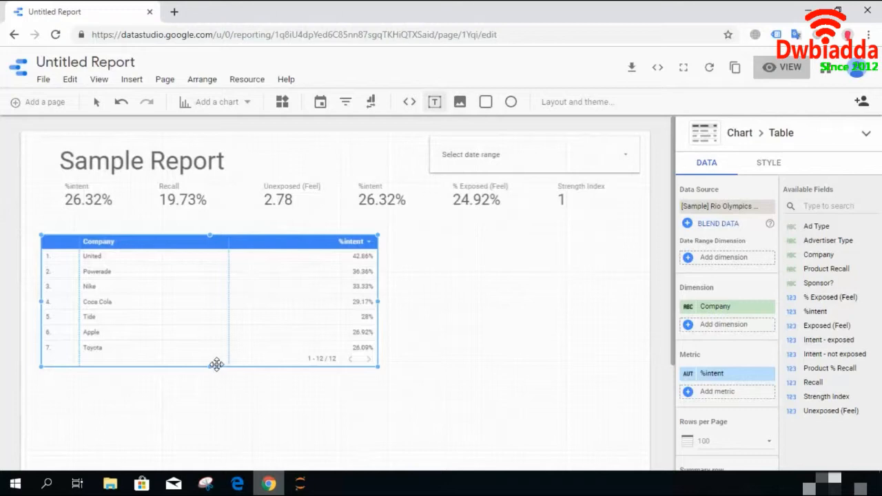
pyautogui.moveTo(210, 366); pyautogui.dragTo(214, 355)
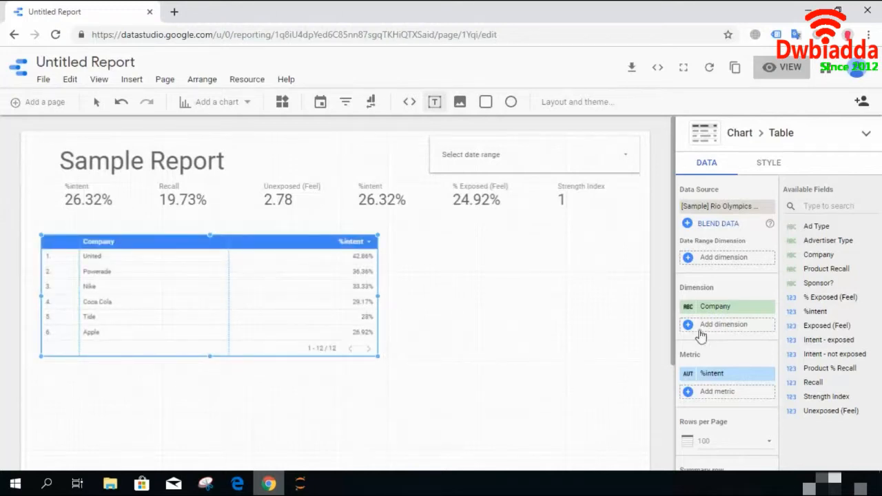
# Step: Add Exposed (Feel) before %intent and Recall after it as metrics of the Company table
pyautogui.moveTo(824, 326); pyautogui.dragTo(730, 375)
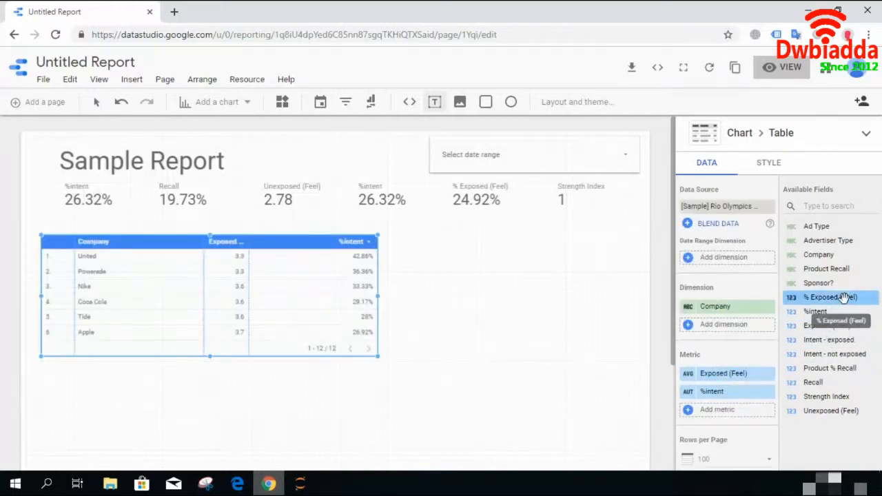
pyautogui.moveTo(819, 383); pyautogui.dragTo(729, 419)
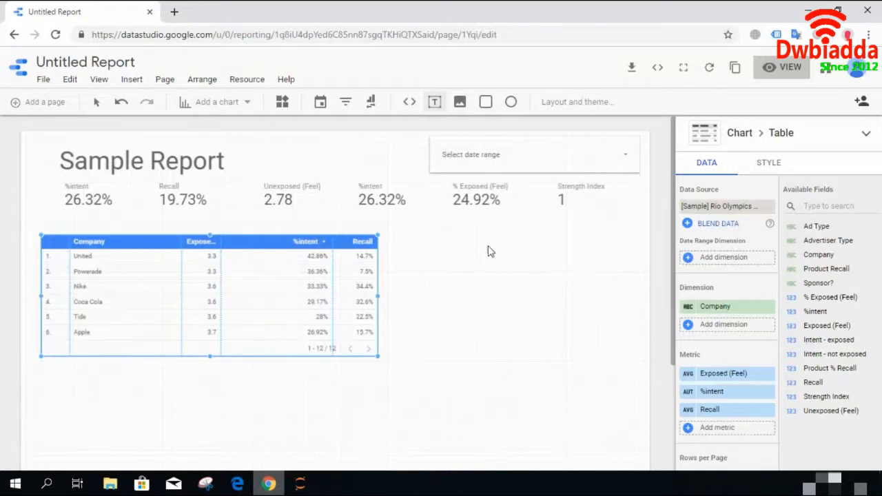
# Step: Style the table's column #1, Exposed (Feel), as a heatmap
pyautogui.click(769, 163)
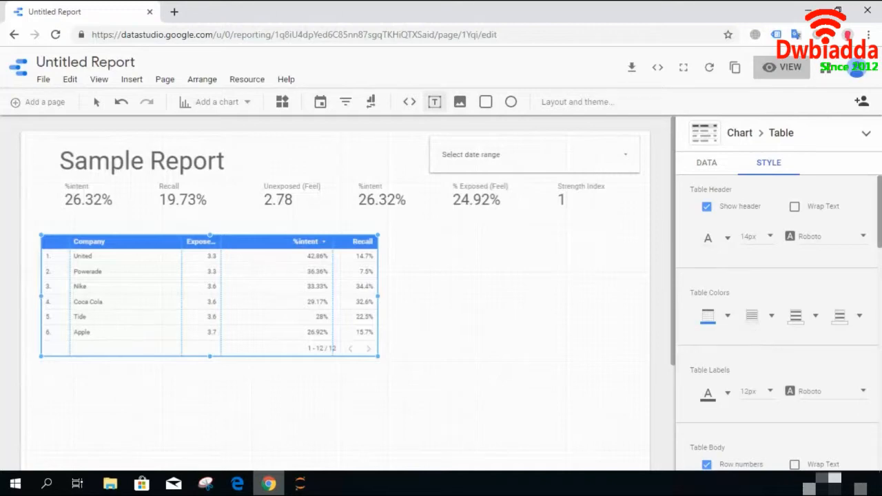
pyautogui.scroll(-3, 778, 323)
pyautogui.scroll(-1, 779, 322)
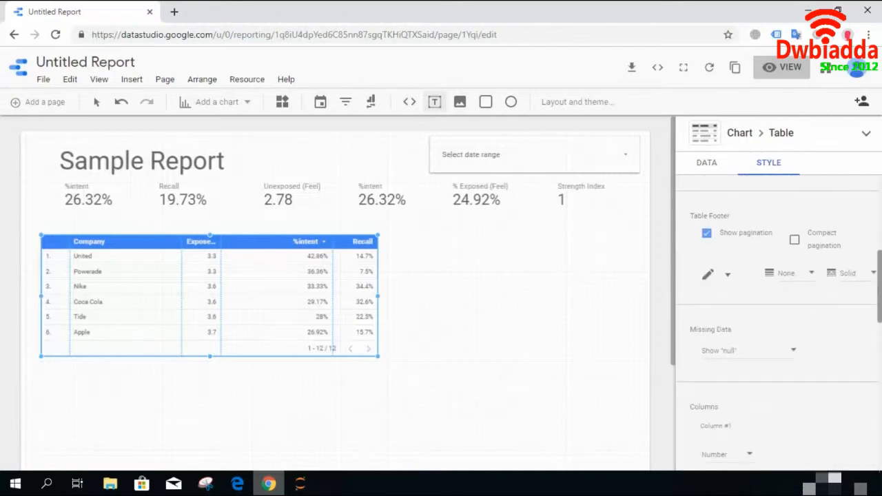
pyautogui.scroll(-3, 779, 323)
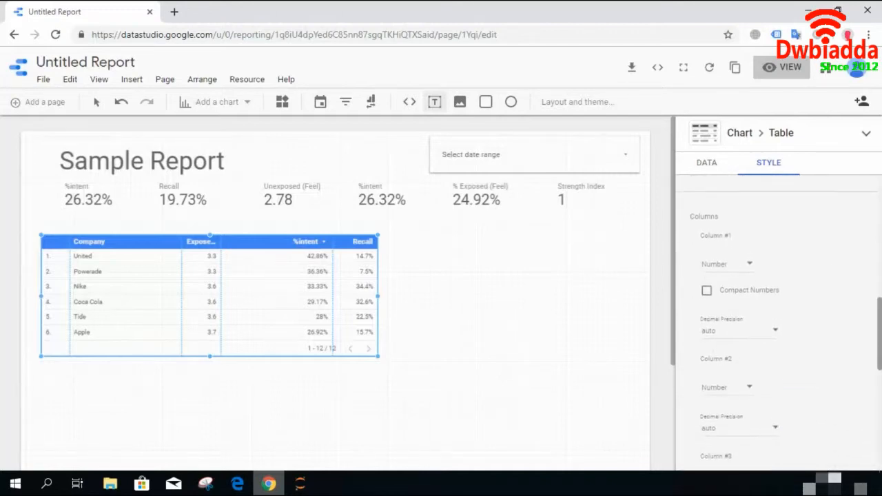
pyautogui.scroll(-2, 874, 345)
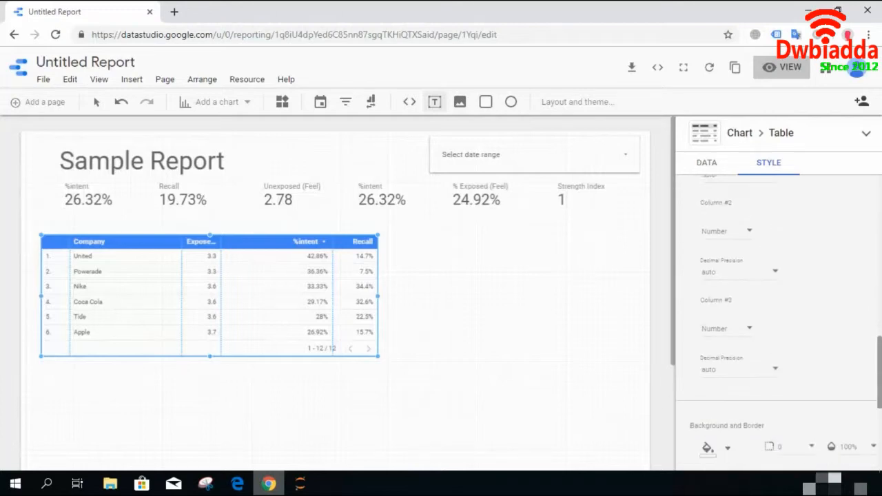
pyautogui.scroll(2, 874, 334)
pyautogui.moveTo(873, 329); pyautogui.dragTo(877, 336)
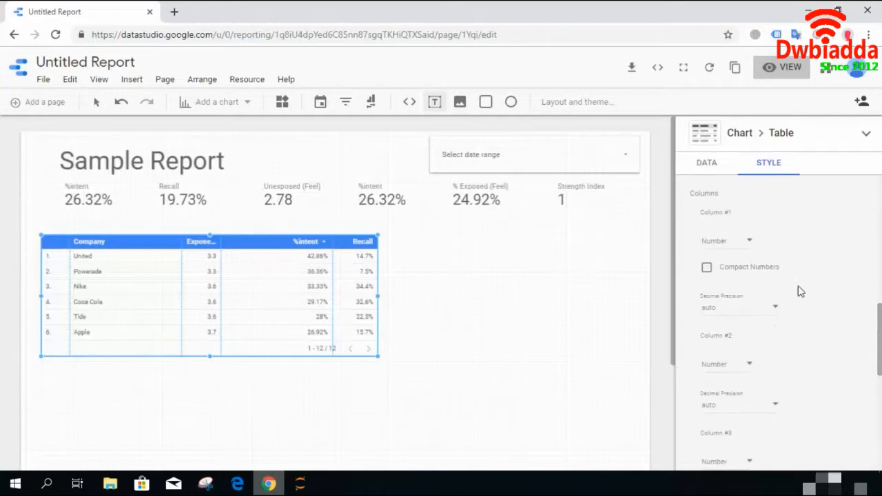
pyautogui.click(749, 244)
pyautogui.click(735, 274)
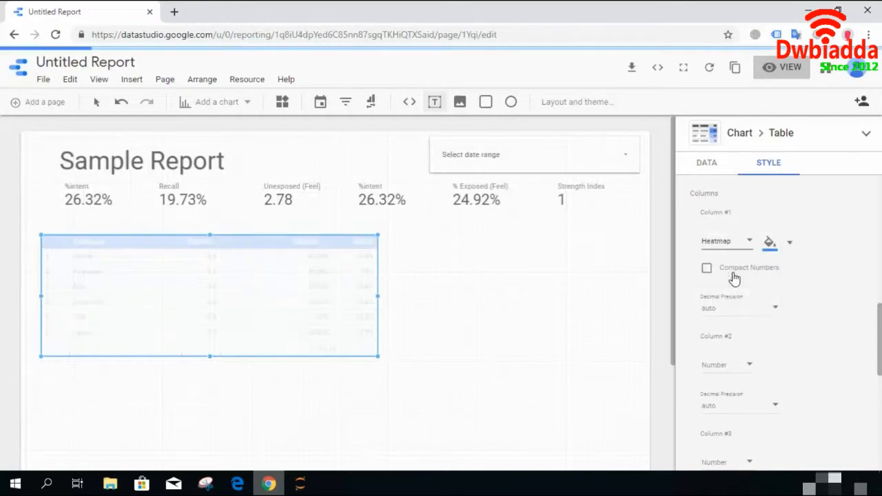
# Step: Style the table's columns #2 and #3, %intent and Recall, as heatmaps
pyautogui.click(748, 368)
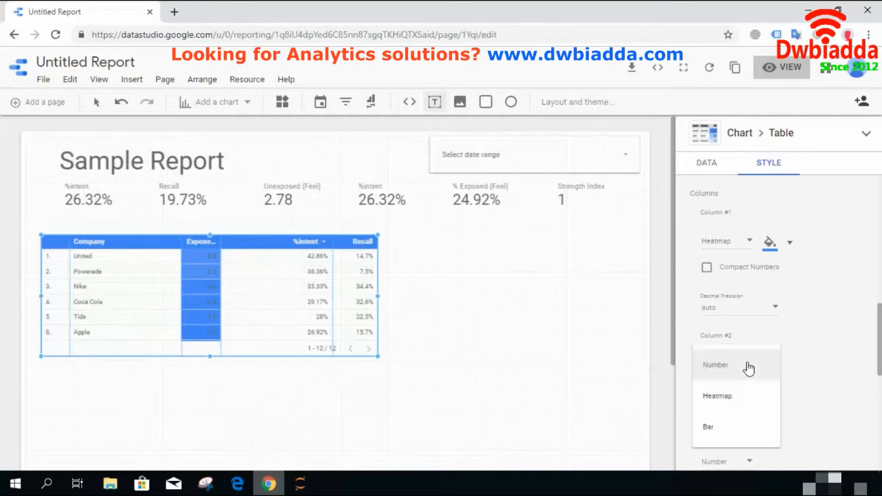
pyautogui.click(736, 401)
pyautogui.scroll(-3, 735, 405)
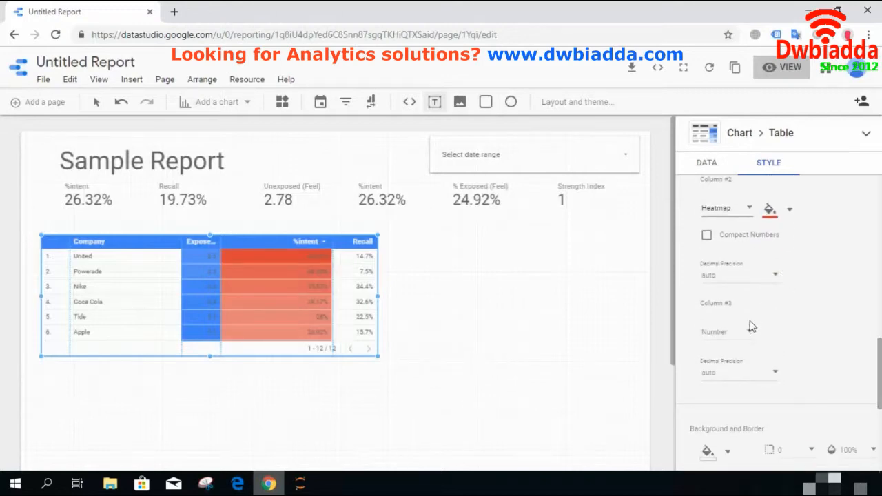
pyautogui.click(750, 336)
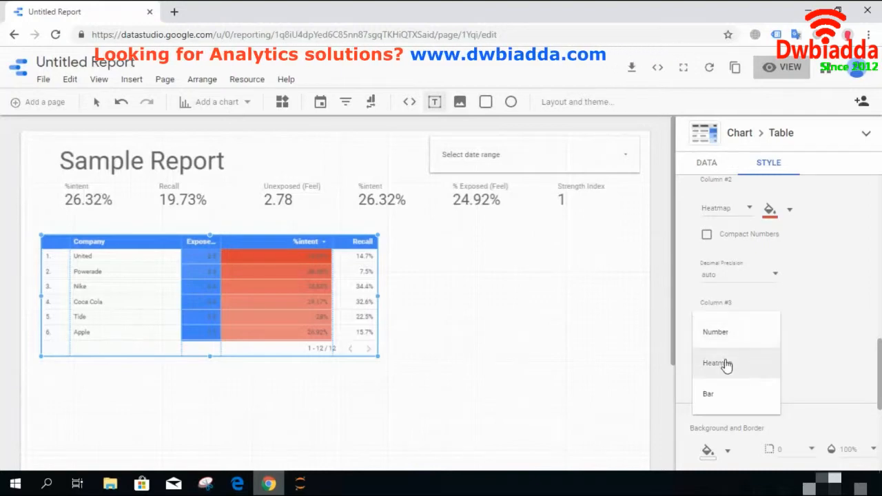
pyautogui.click(724, 365)
pyautogui.click(579, 356)
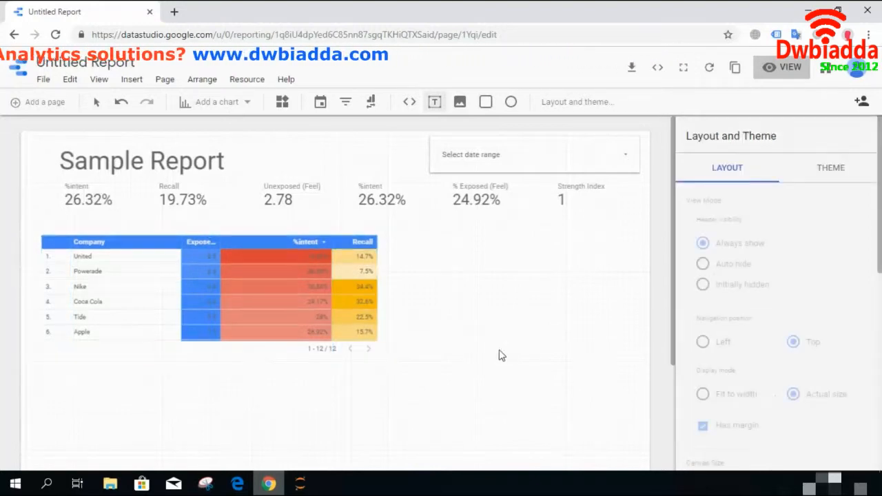
# Step: Add Intent - exposed and Strength Index as the table's last metrics and widen the table slightly
pyautogui.click(376, 310)
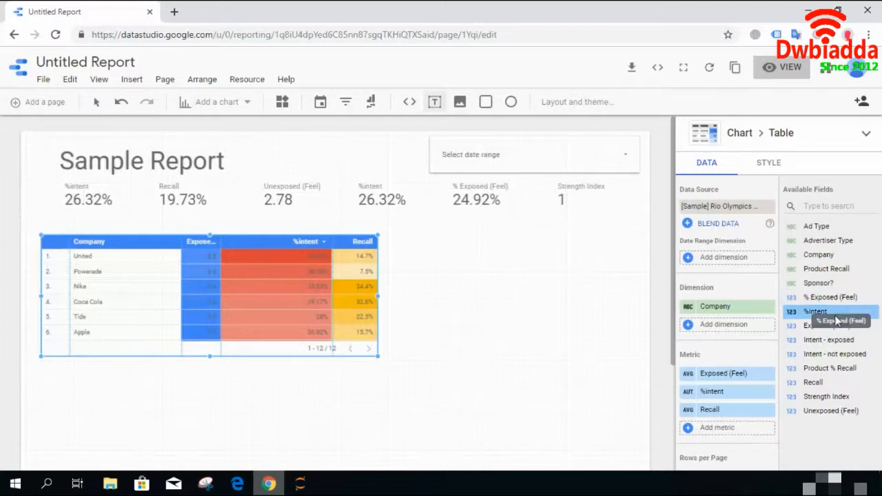
pyautogui.moveTo(835, 342); pyautogui.dragTo(738, 441)
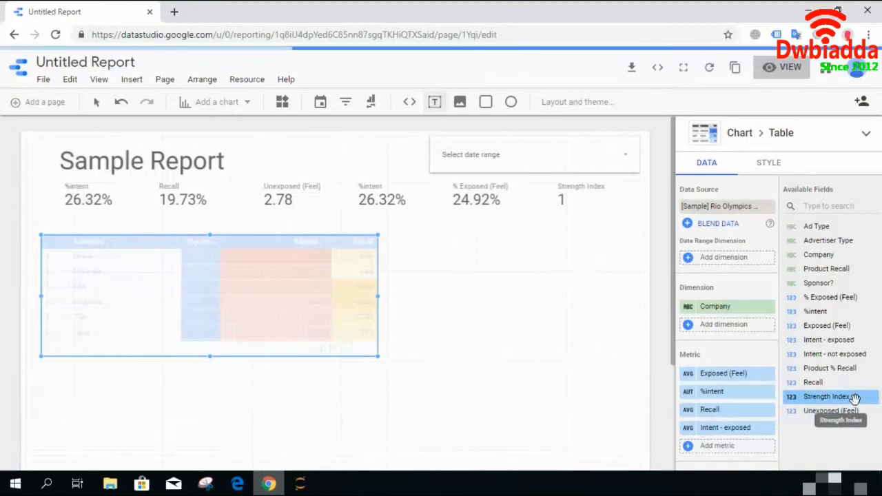
pyautogui.moveTo(846, 406); pyautogui.dragTo(758, 456)
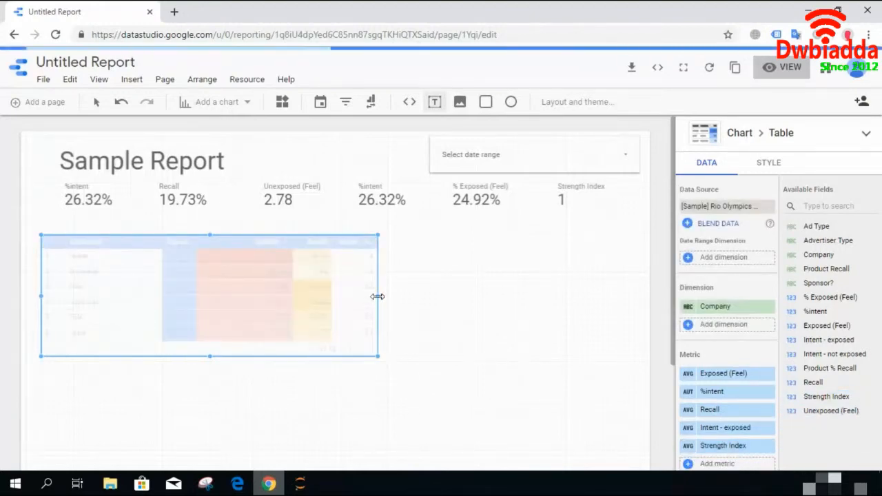
pyautogui.moveTo(378, 296); pyautogui.dragTo(399, 297)
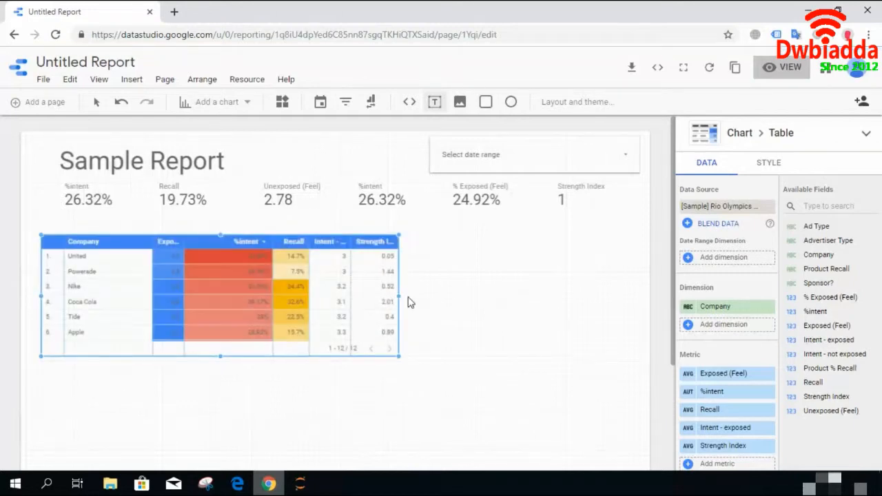
# Step: Style the table's columns #4 and #5, Intent - exposed and Strength Index, as heatmaps
pyautogui.click(767, 164)
pyautogui.scroll(-5, 777, 323)
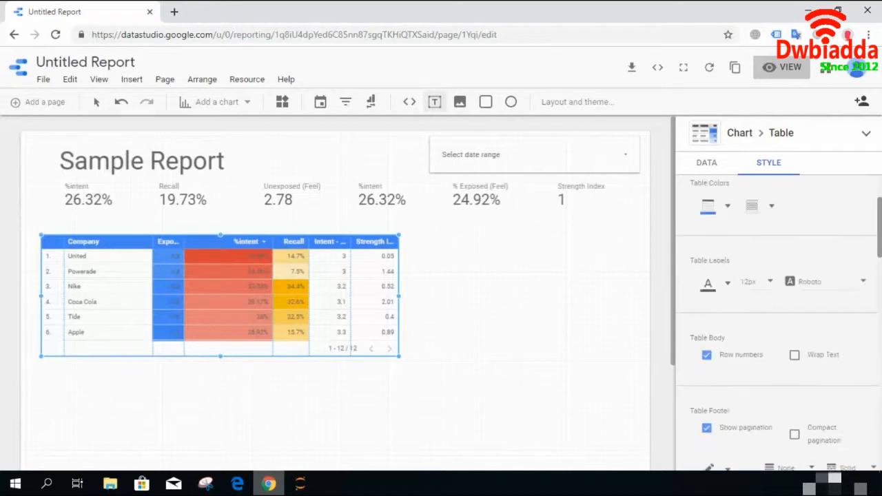
pyautogui.scroll(-5, 778, 320)
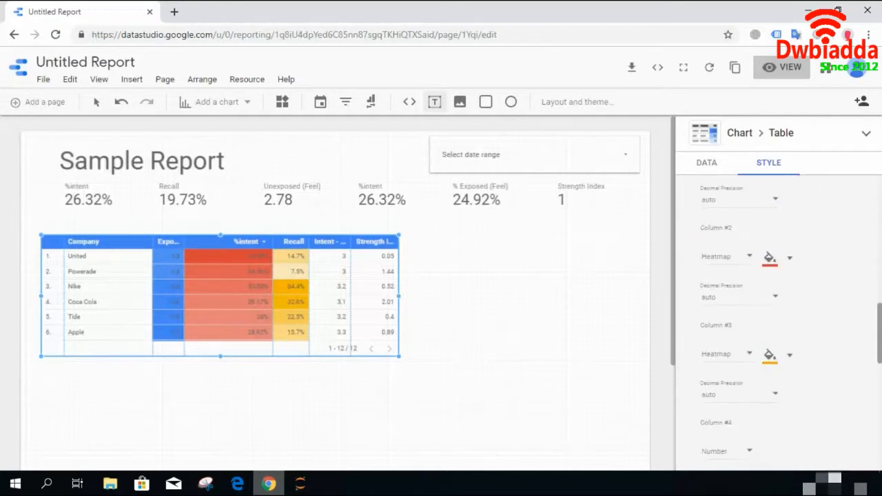
pyautogui.click(747, 353)
pyautogui.click(724, 390)
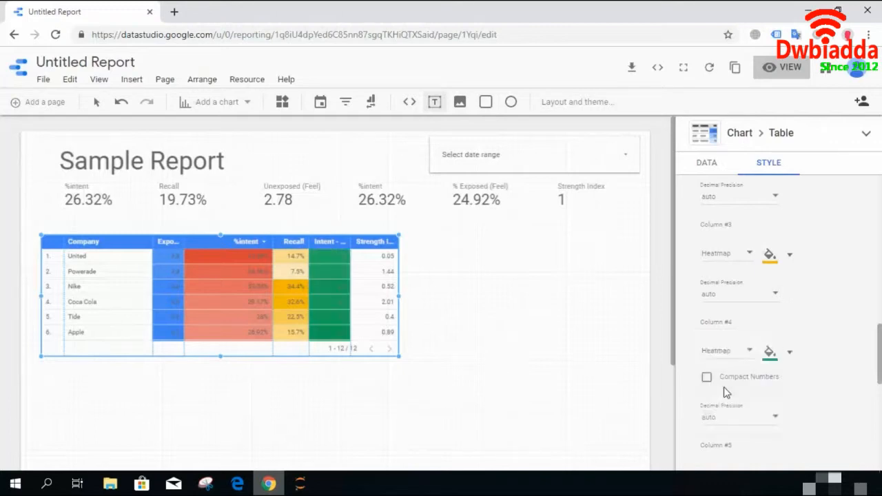
pyautogui.scroll(-3, 873, 411)
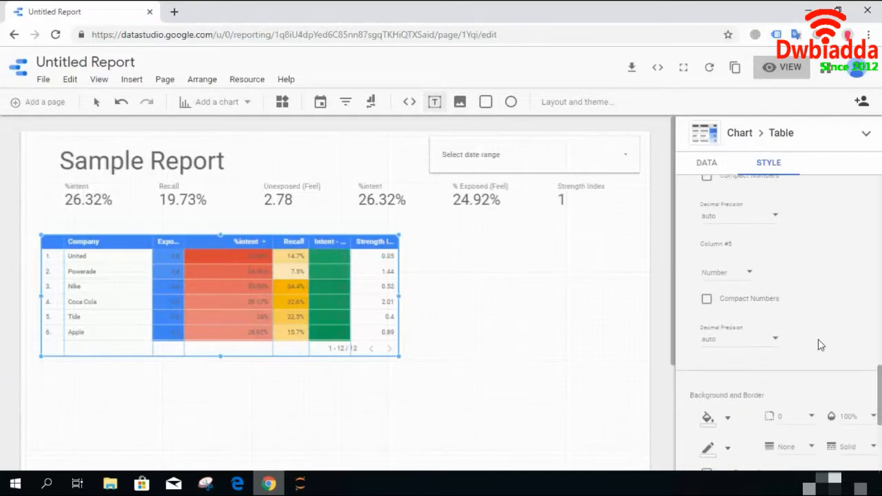
pyautogui.click(753, 277)
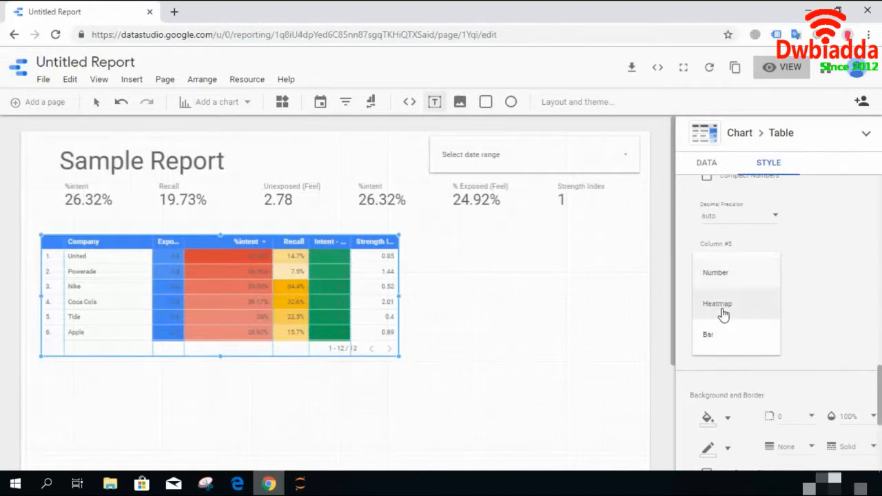
pyautogui.click(723, 308)
pyautogui.click(473, 338)
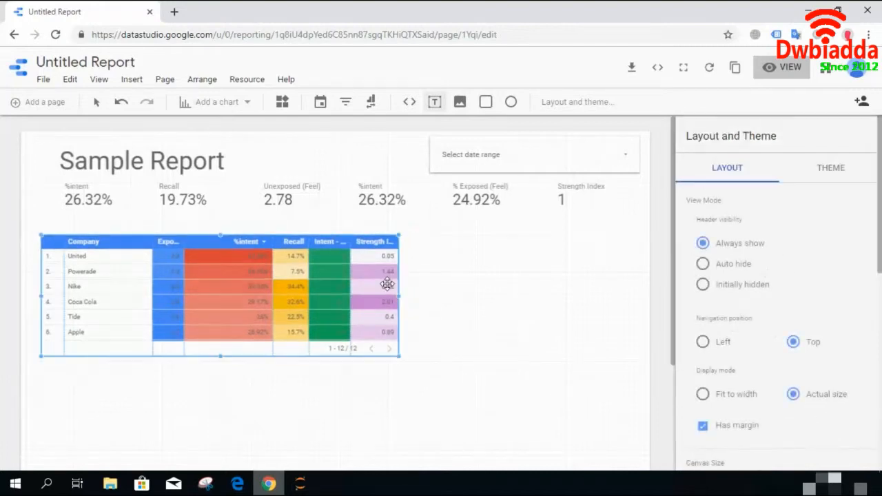
# Step: Widen the Company table so its right edge reaches below the Strength Index scorecard
pyautogui.click(394, 289)
pyautogui.moveTo(402, 295); pyautogui.dragTo(582, 306)
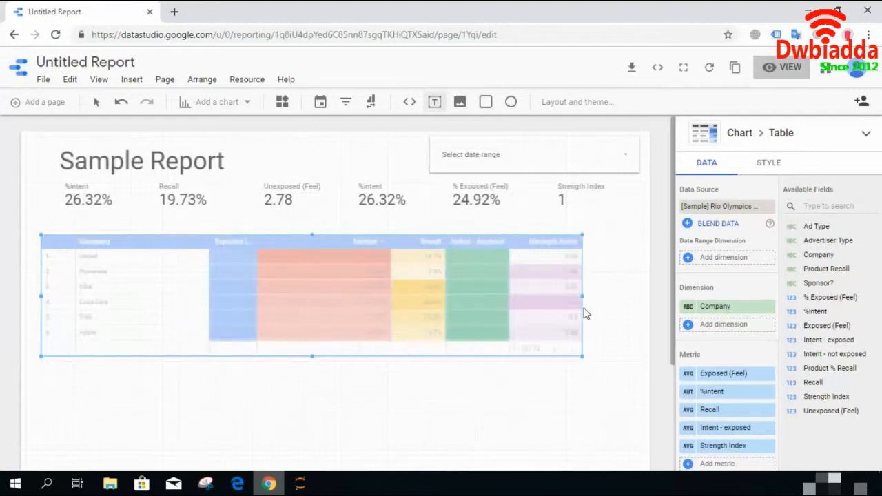
pyautogui.click(513, 436)
# Step: Even out the table's column widths by narrowing the Company, %intent and Recall columns
pyautogui.click(210, 295)
pyautogui.moveTo(210, 287); pyautogui.dragTo(173, 288)
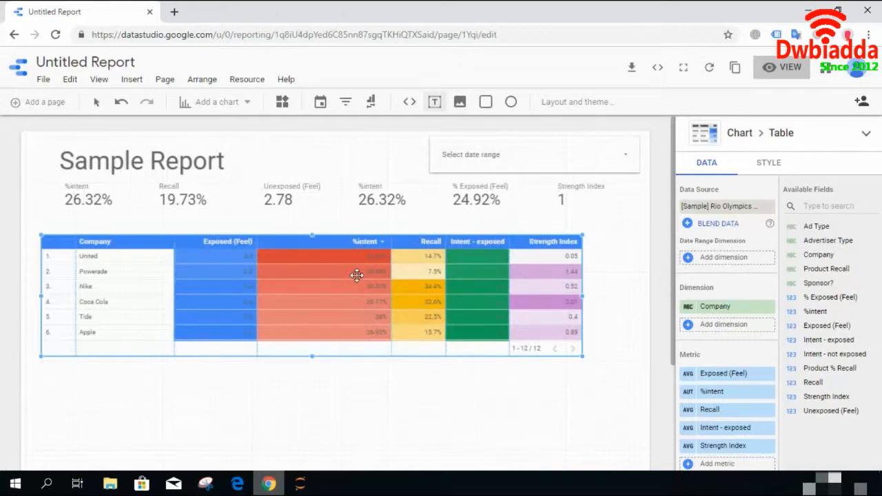
pyautogui.moveTo(394, 275); pyautogui.dragTo(349, 282)
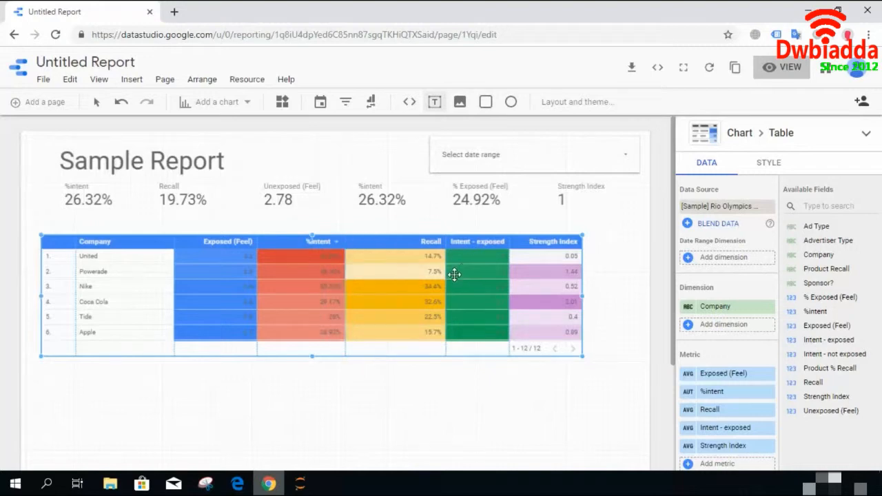
pyautogui.moveTo(444, 274); pyautogui.dragTo(428, 274)
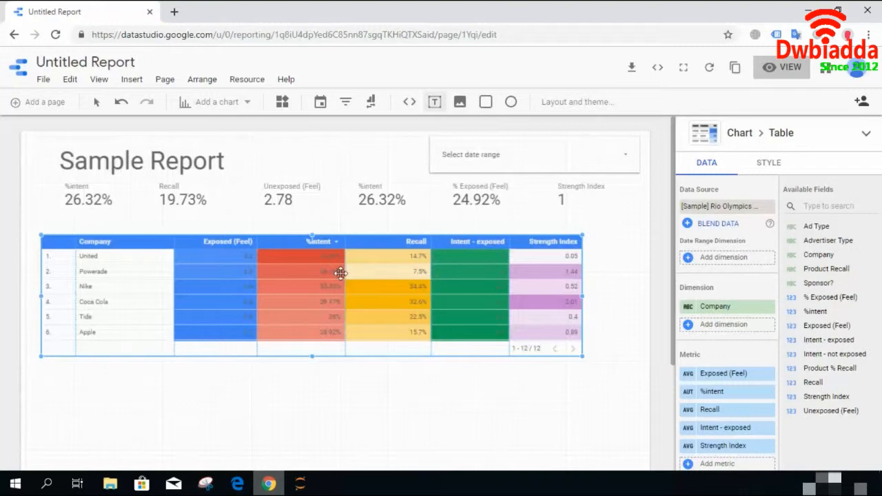
pyautogui.click(295, 376)
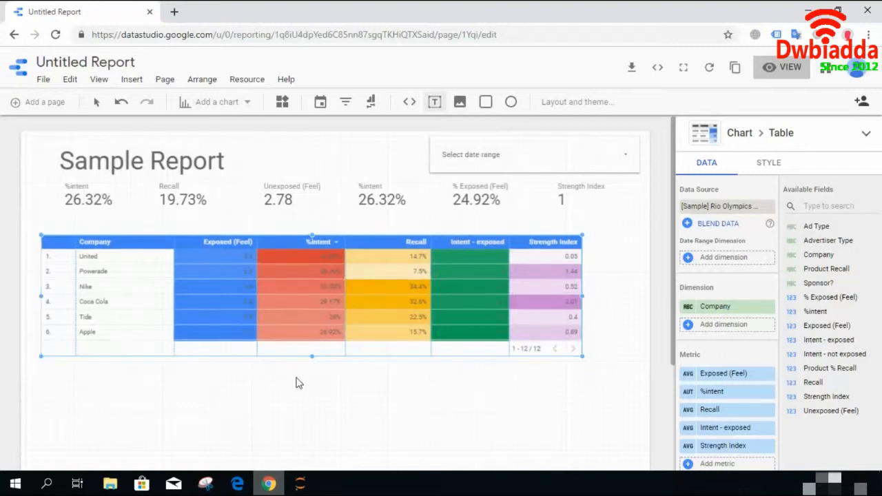
# Step: Widen the Company table further so its right edge almost reaches the date range control's right edge
pyautogui.click(145, 304)
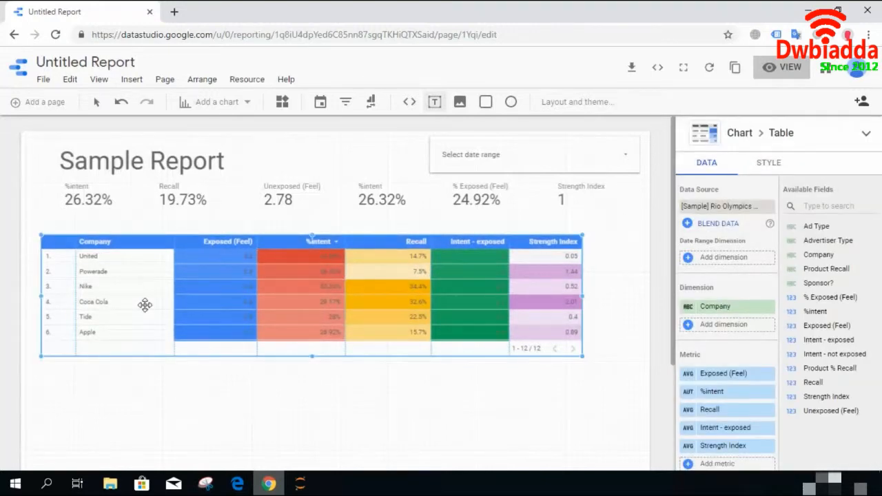
pyautogui.moveTo(581, 298); pyautogui.dragTo(623, 298)
# Step: Add a pie chart of %intent by Company below the table's left part, enlarge it slightly and leave a gap under the table
pyautogui.moveTo(676, 248); pyautogui.dragTo(673, 321)
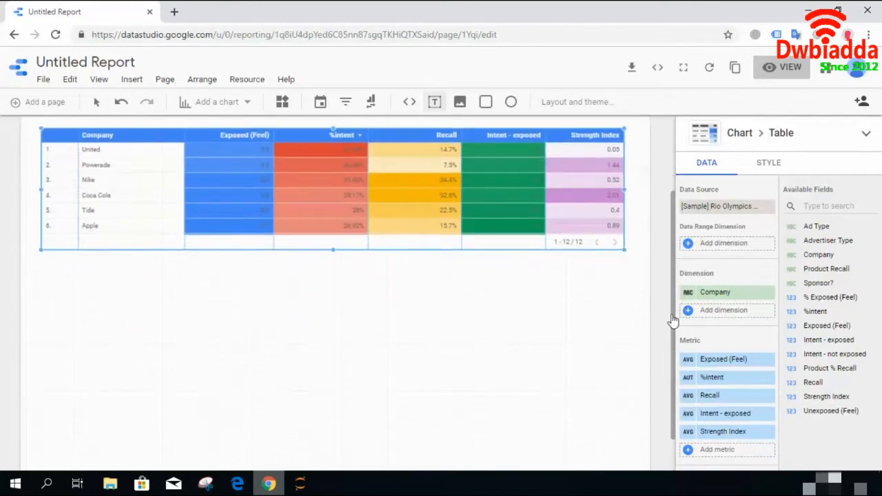
pyautogui.click(218, 105)
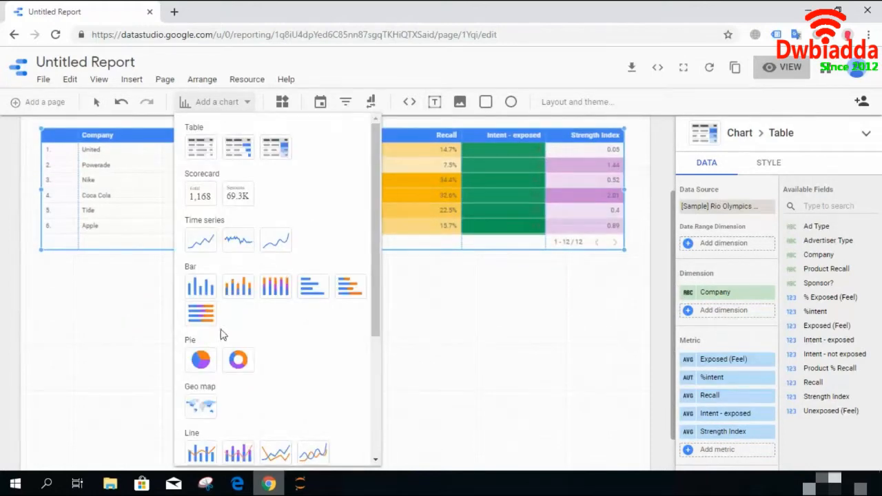
pyautogui.click(200, 359)
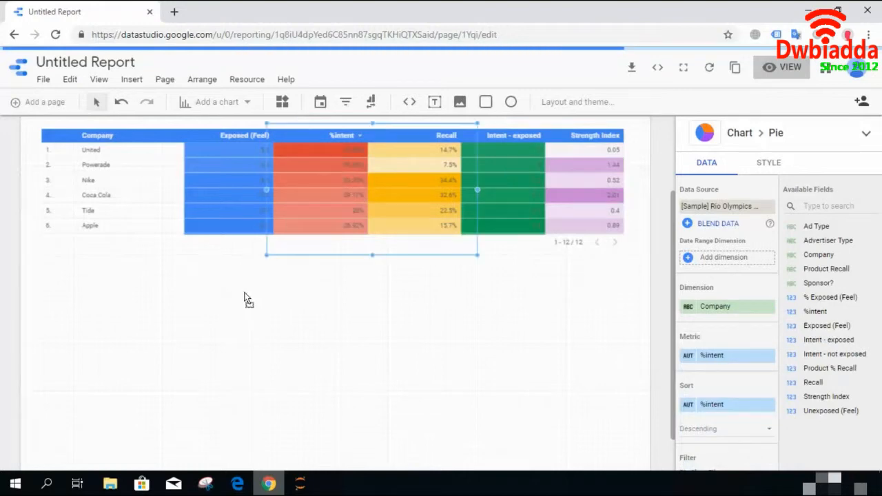
pyautogui.click(131, 344)
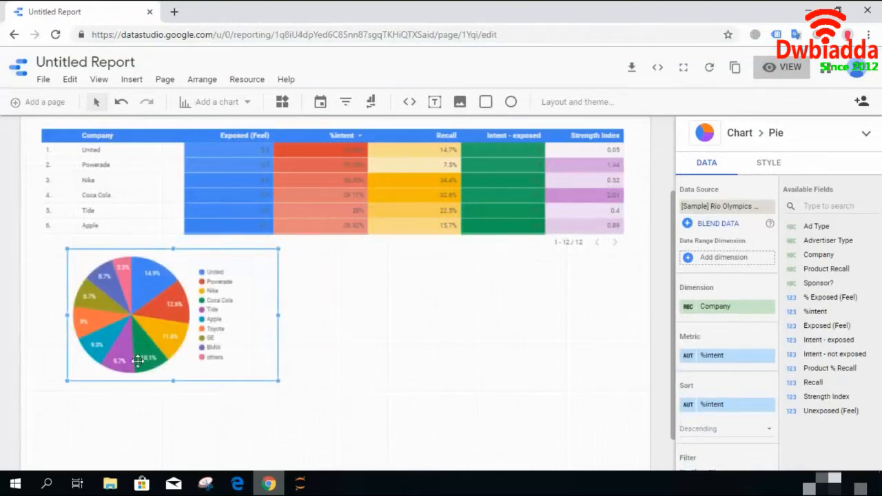
pyautogui.moveTo(172, 381); pyautogui.dragTo(172, 394)
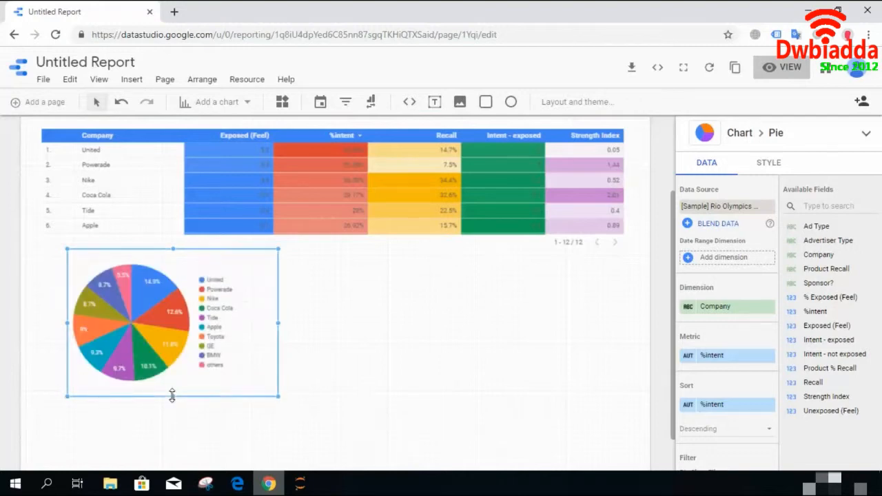
pyautogui.moveTo(67, 328); pyautogui.dragTo(47, 325)
pyautogui.moveTo(112, 292); pyautogui.dragTo(112, 324)
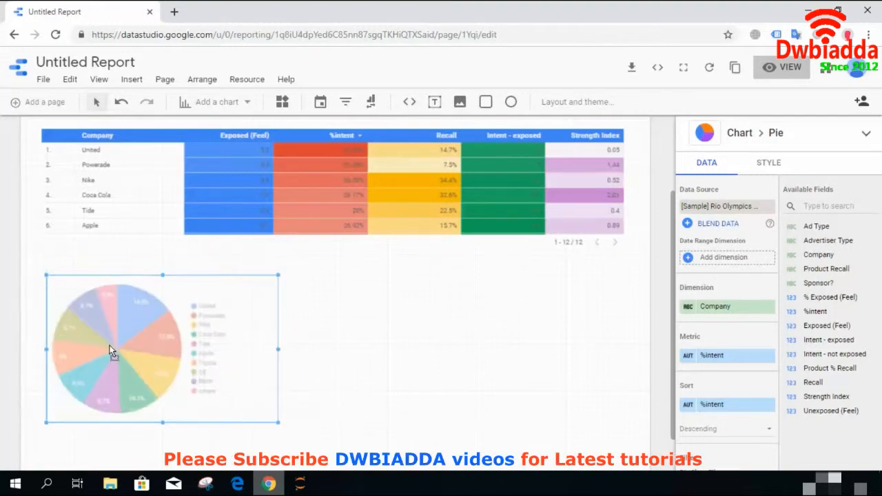
# Step: Add a combo chart of %intent and % Exposed (Feel) by Company beside the pie chart and enlarge it leftward and downward
pyautogui.click(246, 103)
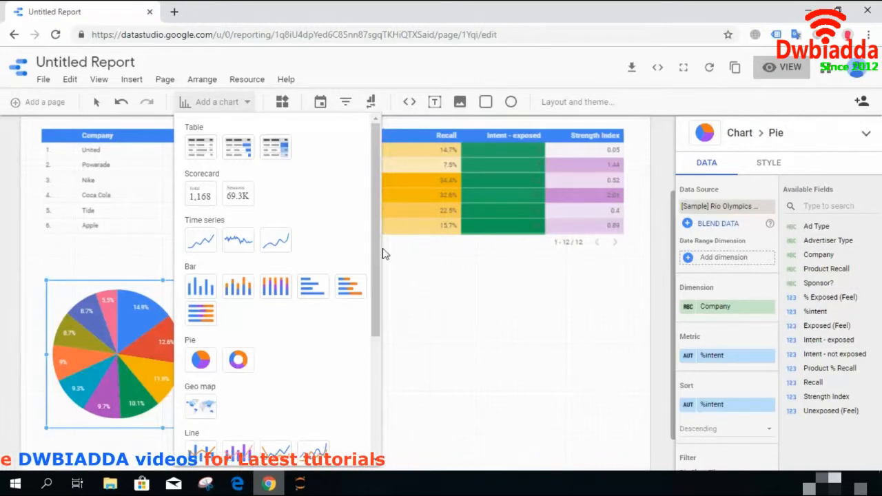
pyautogui.moveTo(375, 255); pyautogui.dragTo(375, 339)
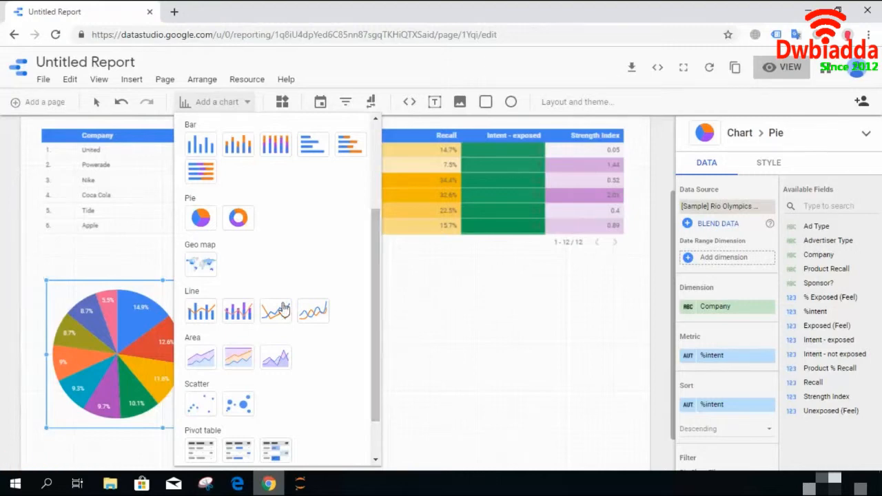
pyautogui.click(197, 315)
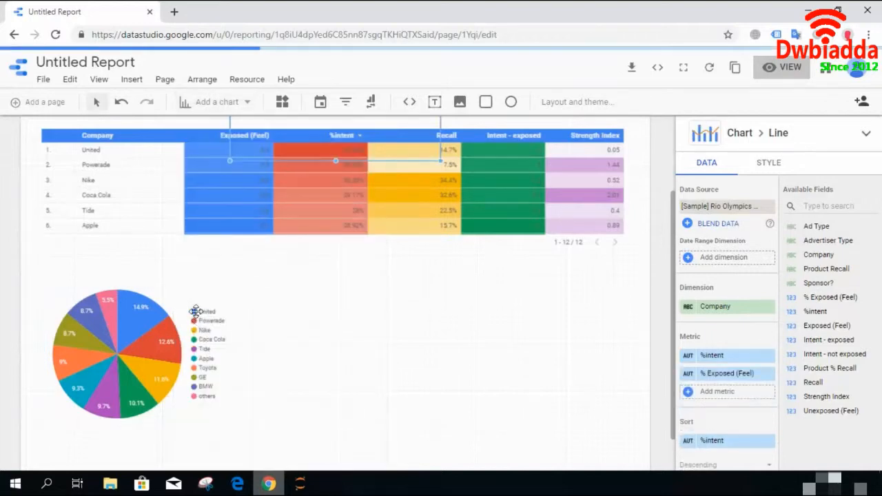
pyautogui.moveTo(343, 130); pyautogui.dragTo(510, 365)
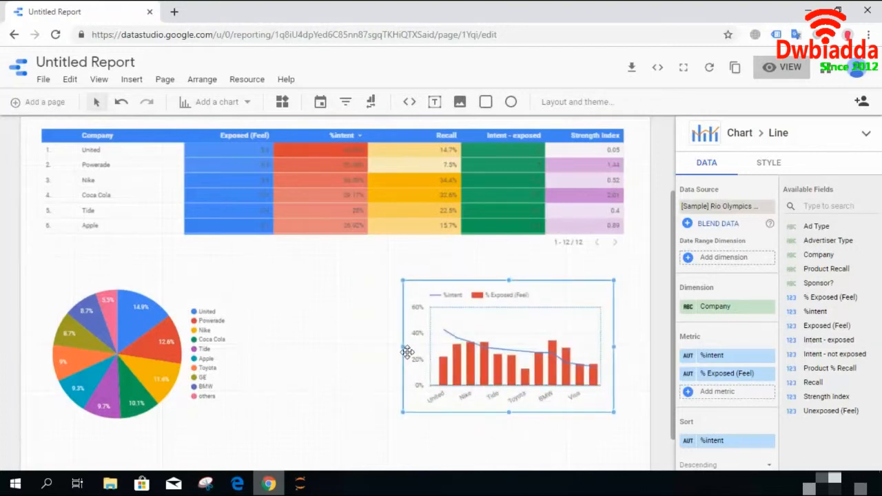
pyautogui.moveTo(406, 348); pyautogui.dragTo(343, 354)
pyautogui.moveTo(673, 315); pyautogui.dragTo(679, 376)
pyautogui.moveTo(476, 366); pyautogui.dragTo(486, 409)
# Step: Enlarge the pie chart downward and to the right, and shift both charts down towards the page's bottom edge
pyautogui.click(105, 330)
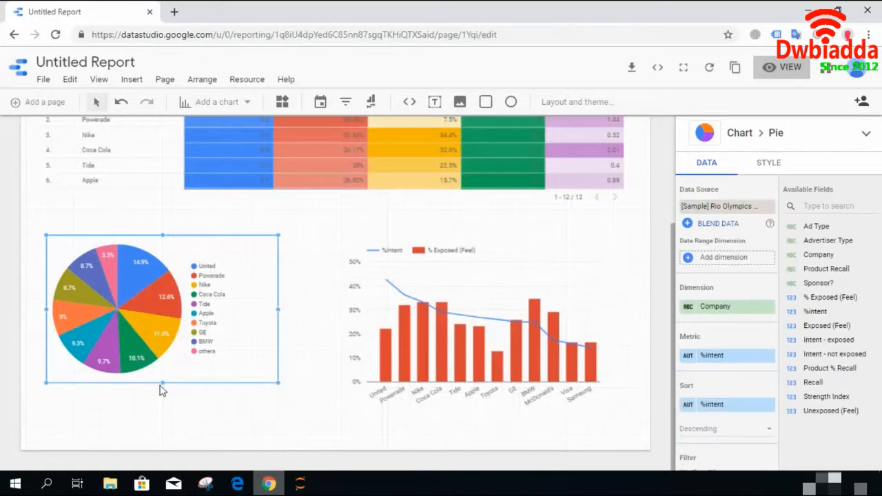
pyautogui.moveTo(162, 384); pyautogui.dragTo(162, 411)
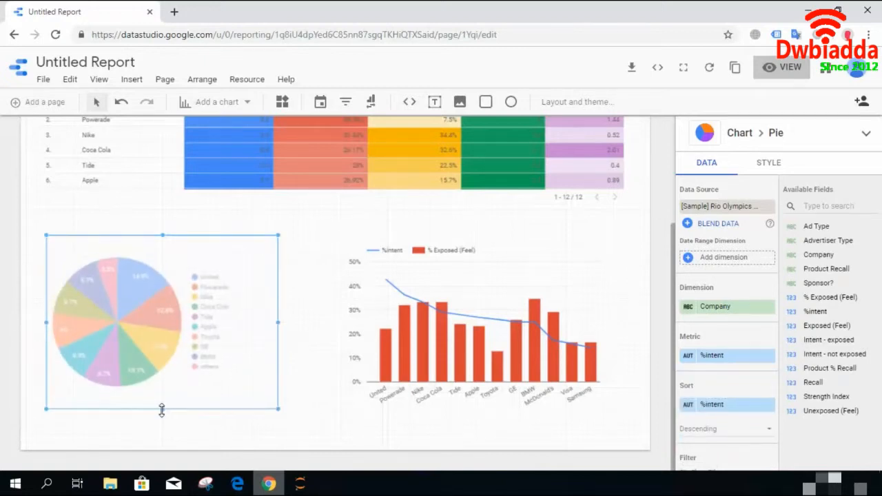
pyautogui.moveTo(278, 321); pyautogui.dragTo(308, 327)
pyautogui.moveTo(472, 315); pyautogui.dragTo(487, 344)
pyautogui.moveTo(167, 324); pyautogui.dragTo(166, 350)
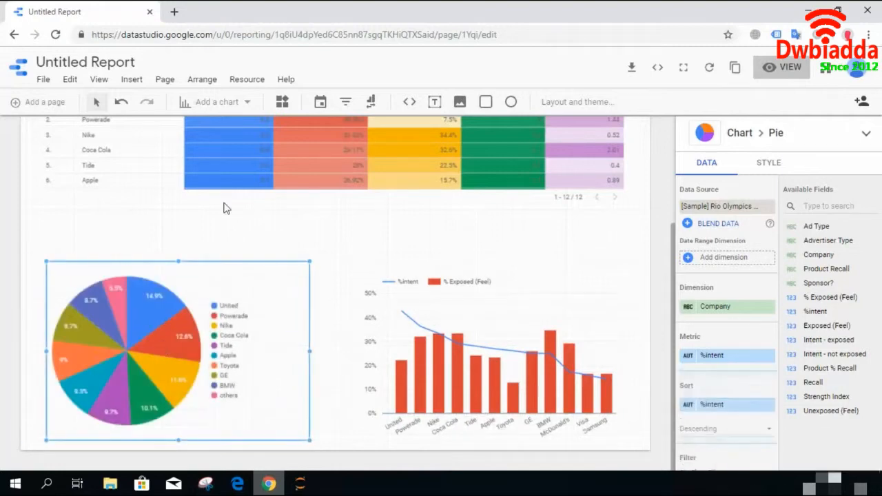
pyautogui.click(329, 103)
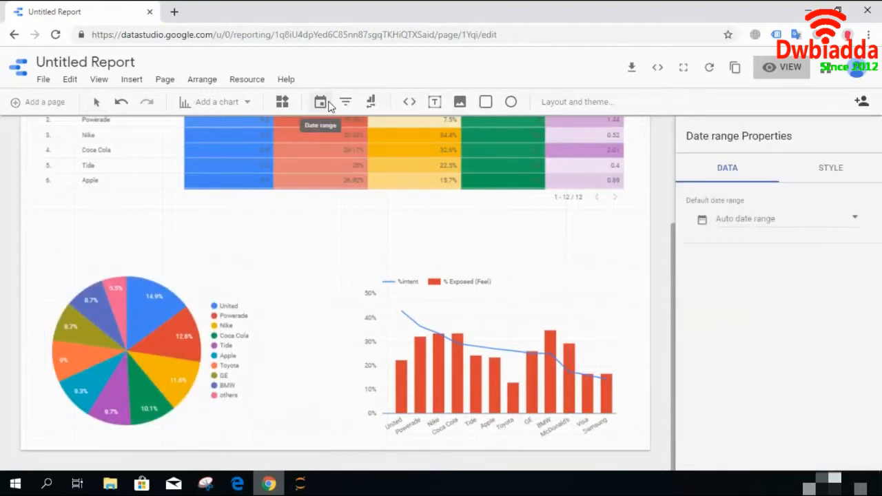
pyautogui.moveTo(671, 238); pyautogui.dragTo(671, 138)
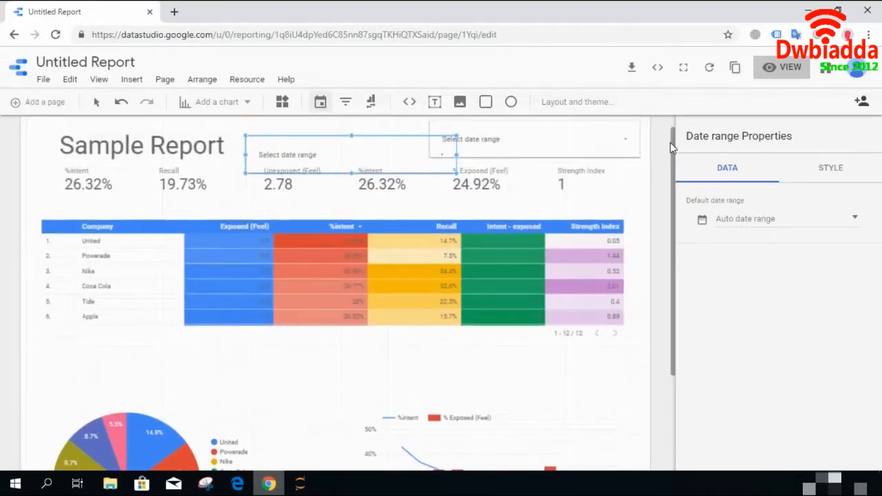
pyautogui.rightClick(374, 151)
pyautogui.click(383, 164)
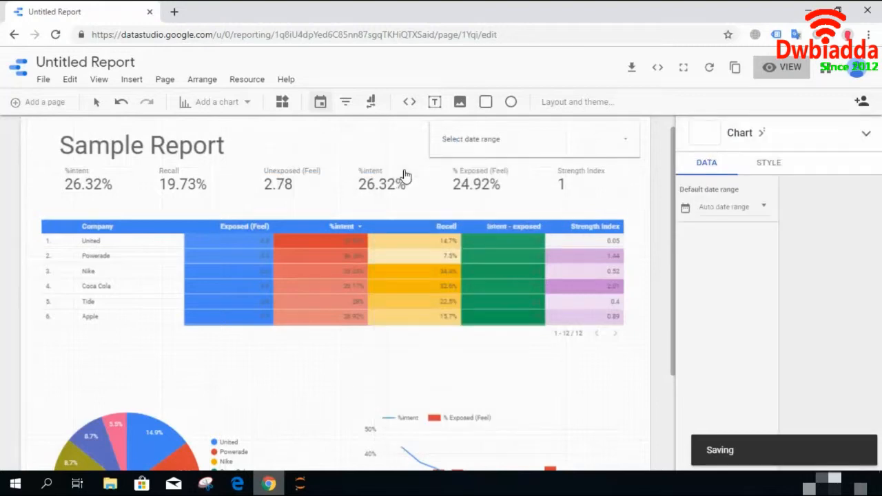
# Step: Add a Company filter control between the table and the combo chart, and preview the whole report in view mode
pyautogui.click(346, 102)
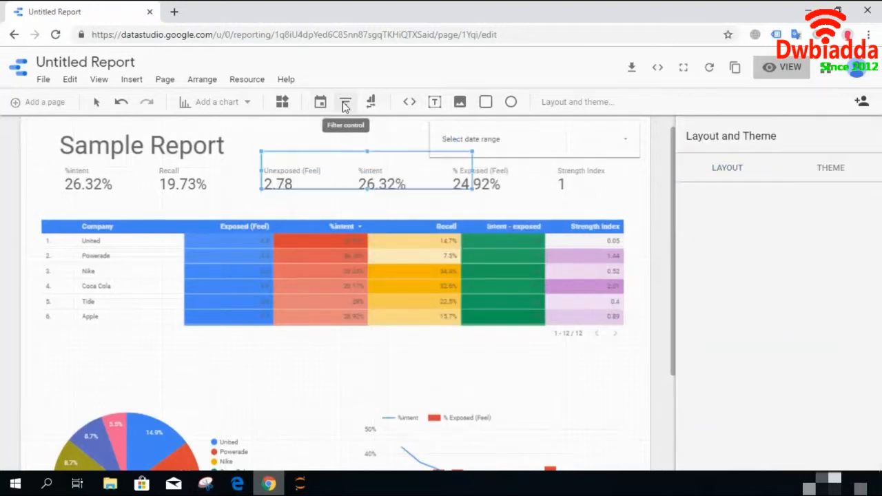
pyautogui.click(784, 67)
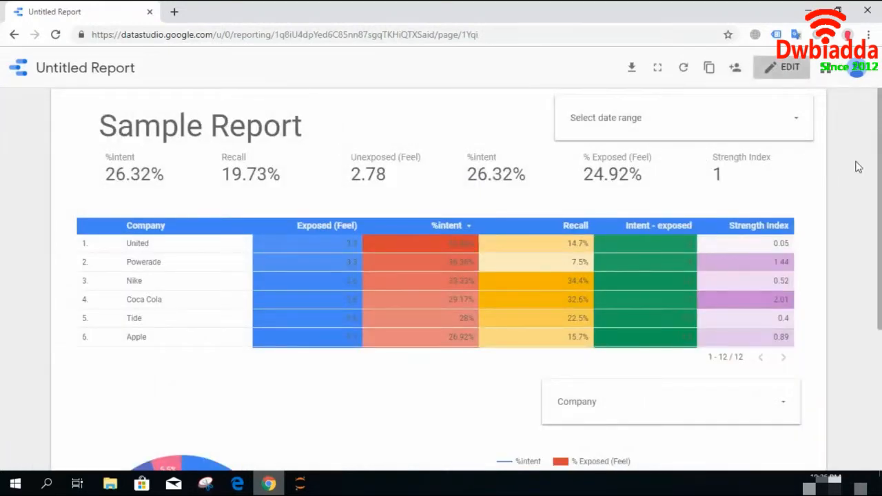
pyautogui.scroll(-3, 438, 275)
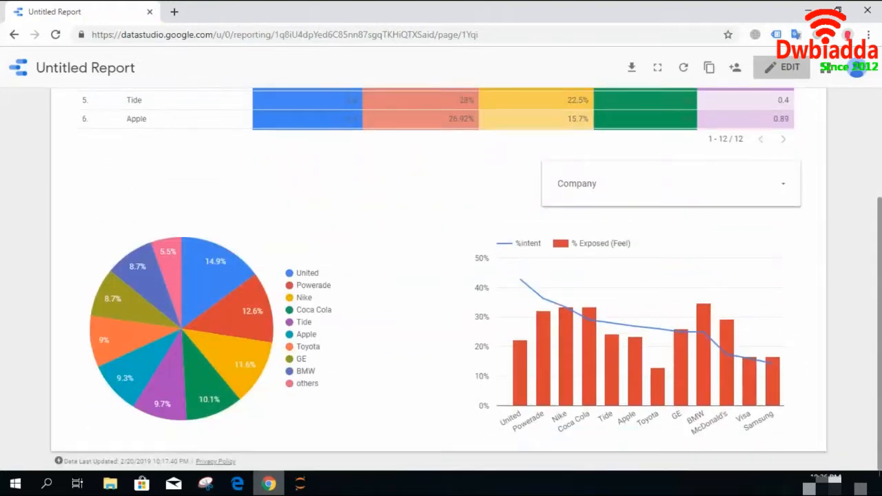
pyautogui.scroll(3, 438, 275)
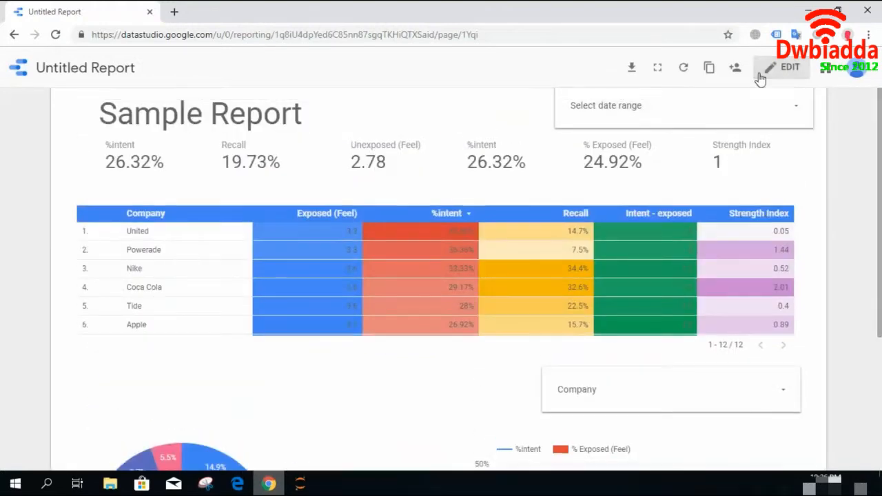
# Step: Return to editing the report and set its theme to Simple Dark
pyautogui.click(785, 67)
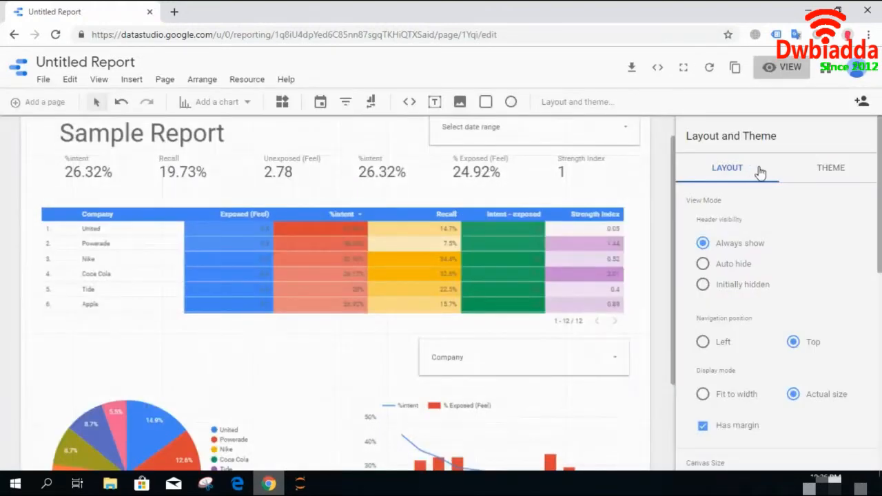
pyautogui.click(820, 171)
pyautogui.click(846, 229)
pyautogui.click(829, 256)
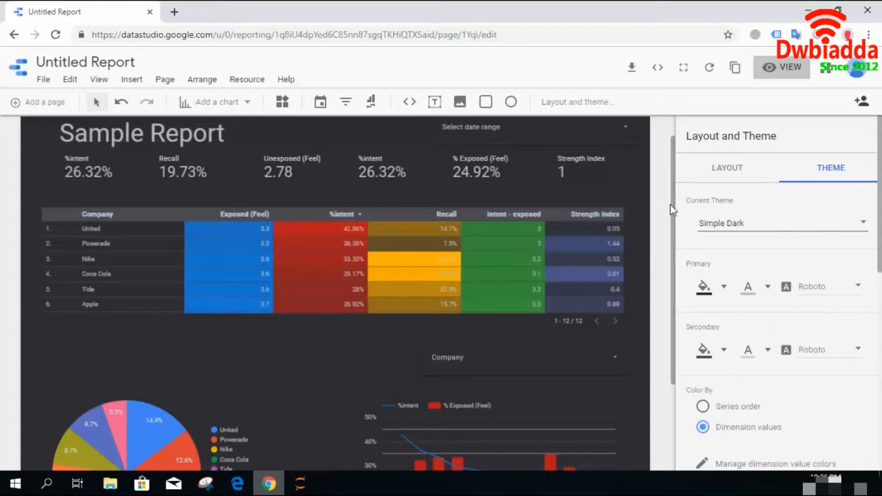
# Step: Enlarge the pie chart upward to just below the table and rightward to near the combo chart
pyautogui.moveTo(672, 209); pyautogui.dragTo(667, 339)
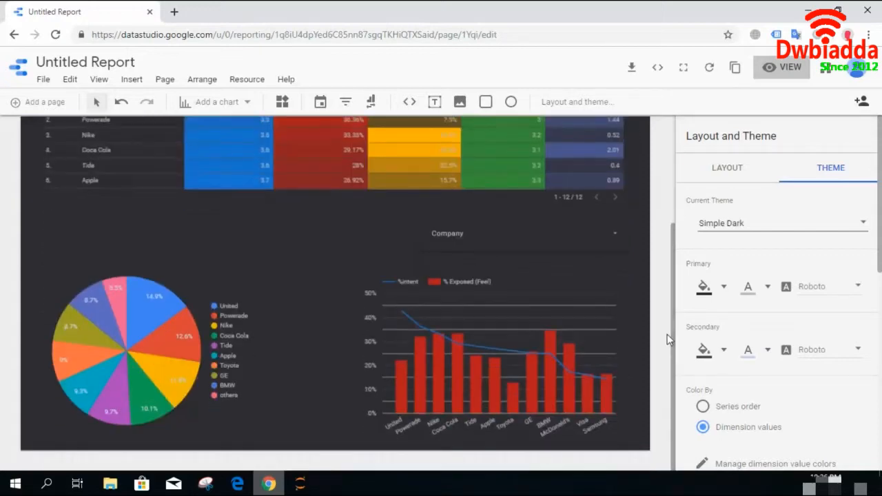
pyautogui.click(160, 327)
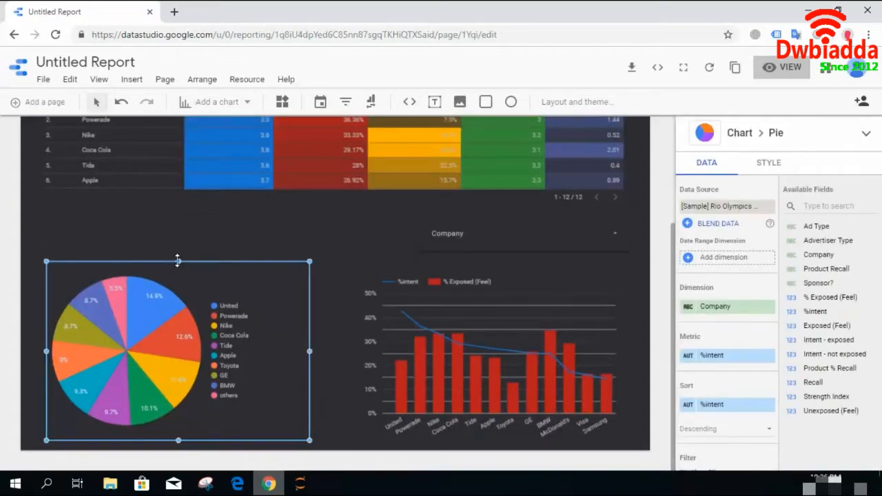
pyautogui.moveTo(177, 261); pyautogui.dragTo(179, 209)
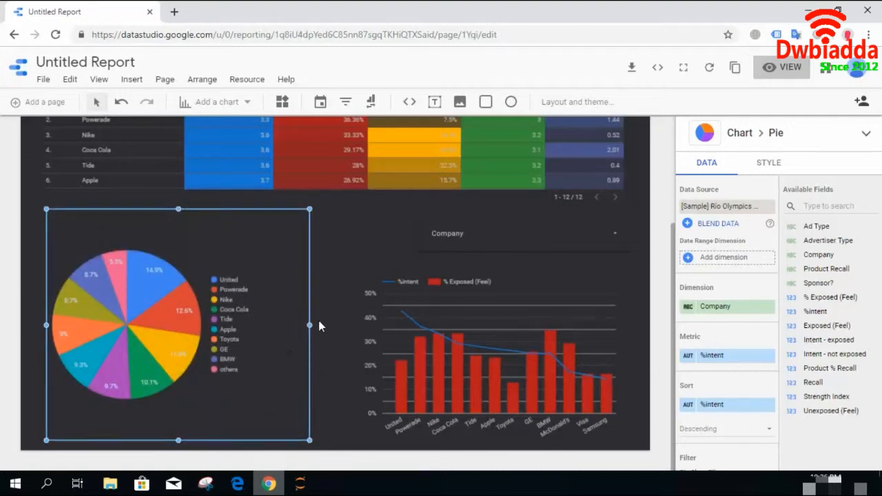
pyautogui.moveTo(309, 325); pyautogui.dragTo(340, 326)
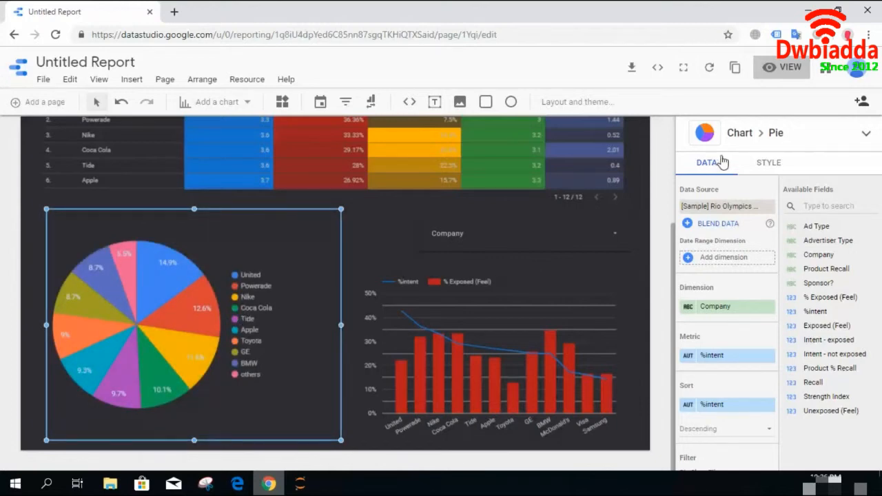
# Step: Switch to view mode and look over the dark-themed report's scorecards, table and charts
pyautogui.click(785, 67)
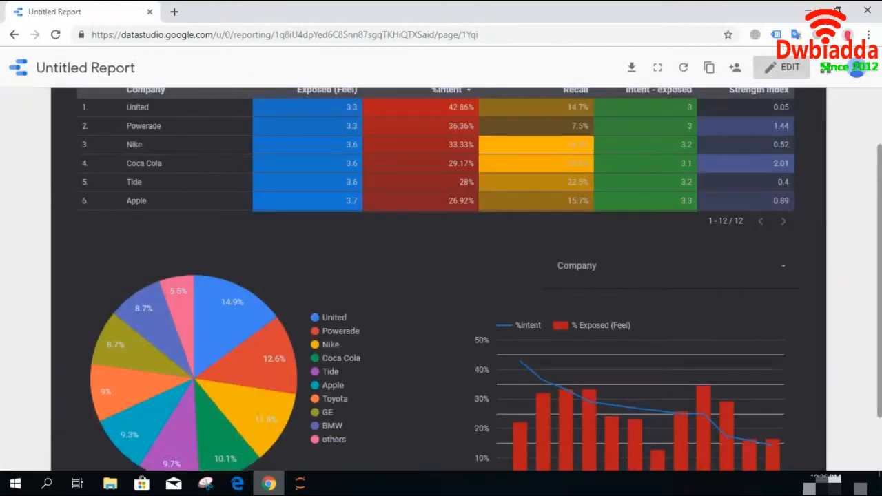
pyautogui.scroll(2, 879, 214)
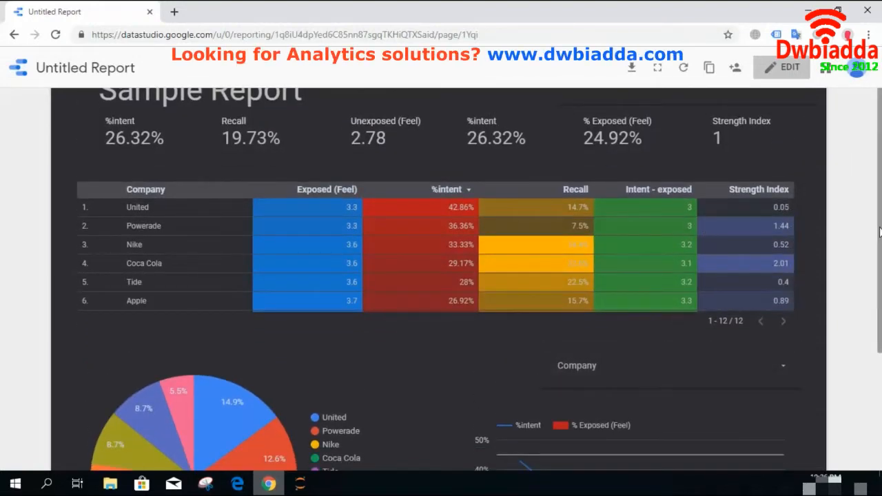
pyautogui.scroll(-3, 879, 232)
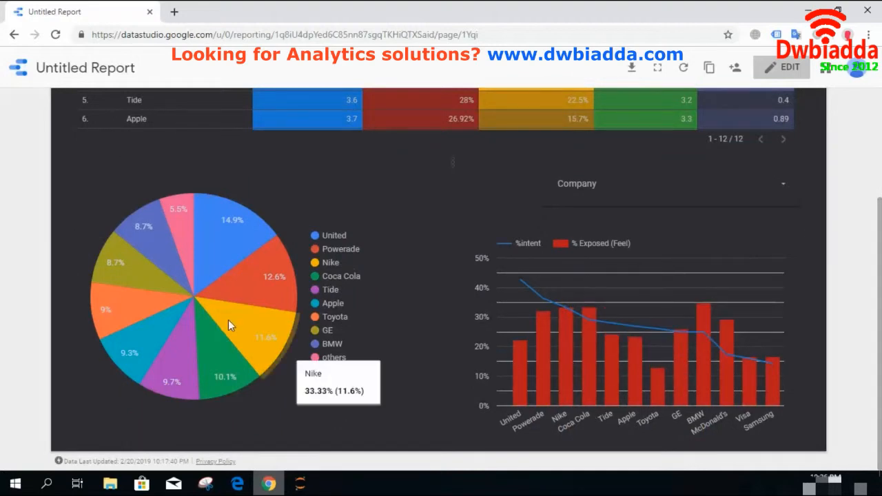
pyautogui.scroll(1, 879, 289)
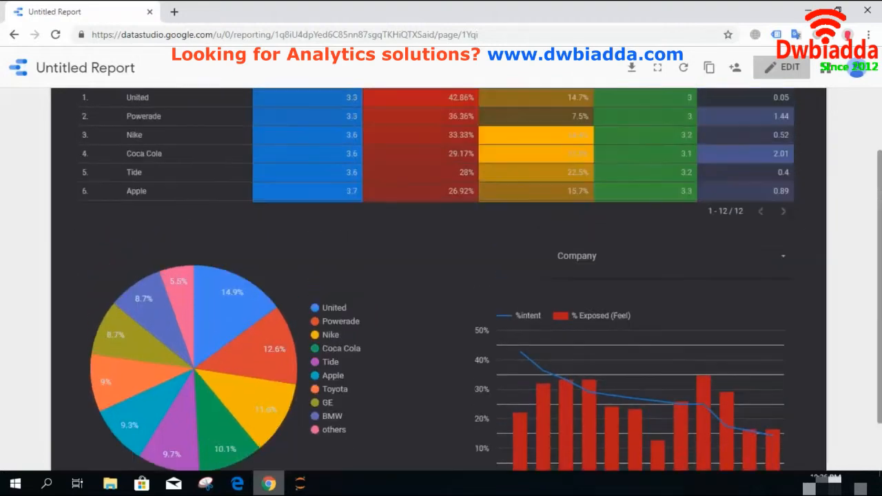
pyautogui.scroll(3, 758, 148)
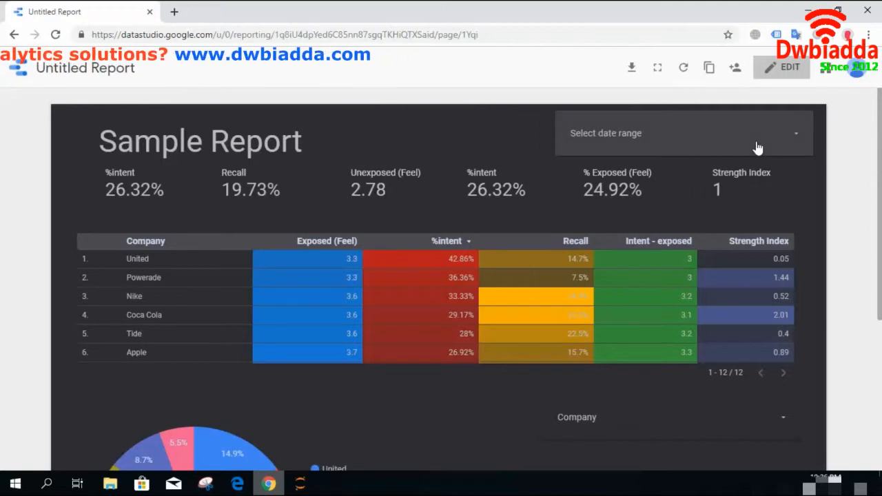
# Step: Filter the report to the Last quarter date range using the date range control beside the report title
pyautogui.click(757, 148)
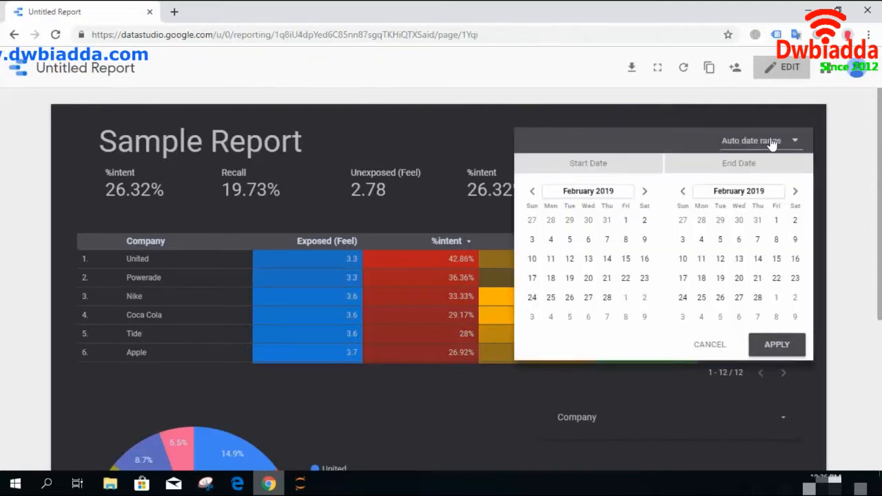
pyautogui.click(772, 142)
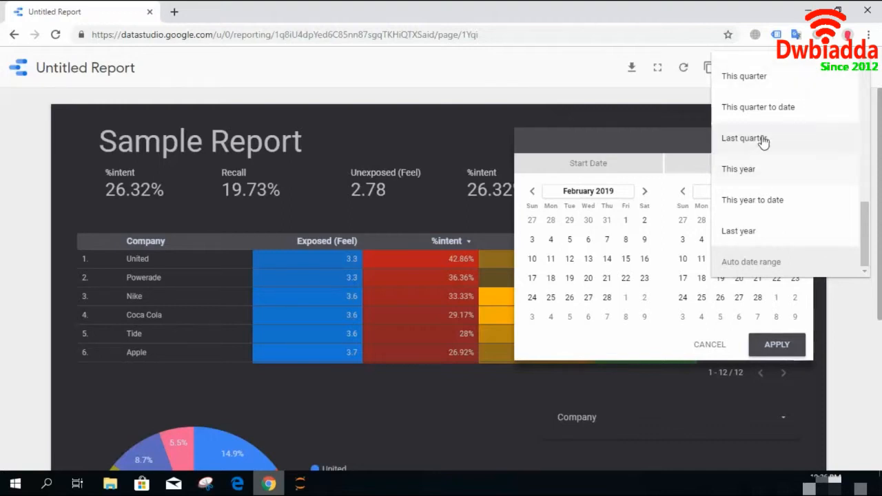
pyautogui.click(760, 138)
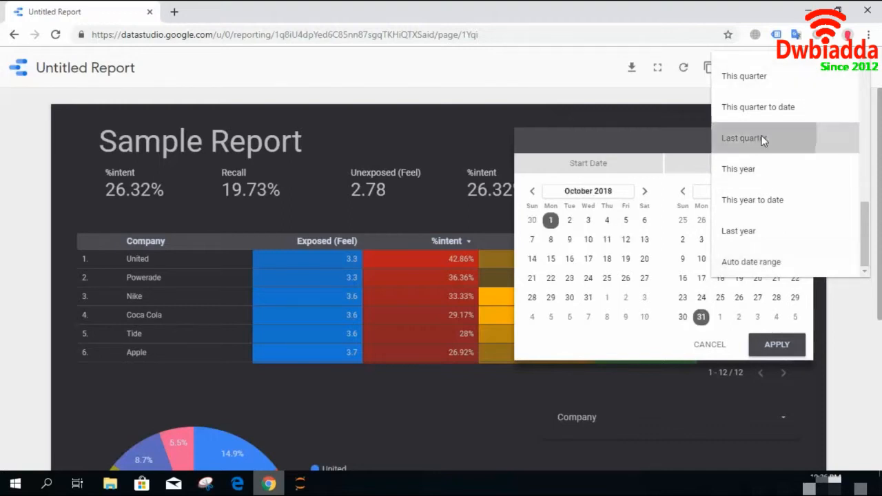
pyautogui.click(777, 345)
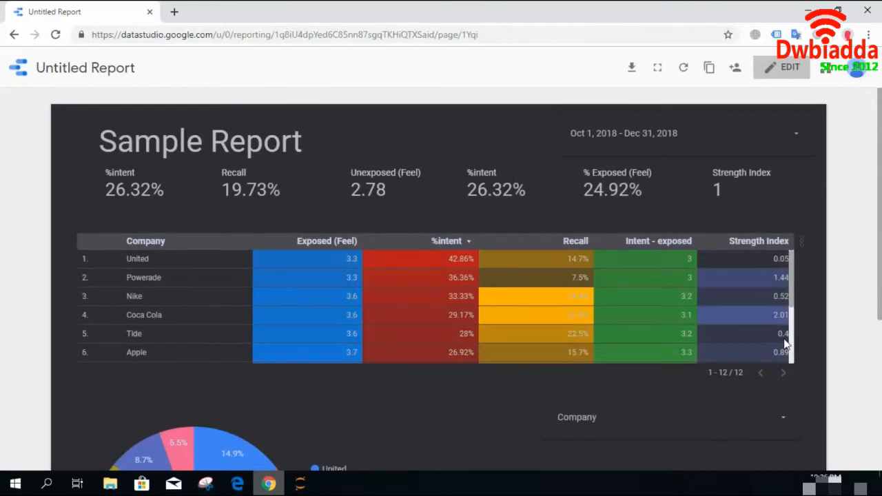
# Step: Change the report's date range filter to This quarter and apply it
pyautogui.click(769, 141)
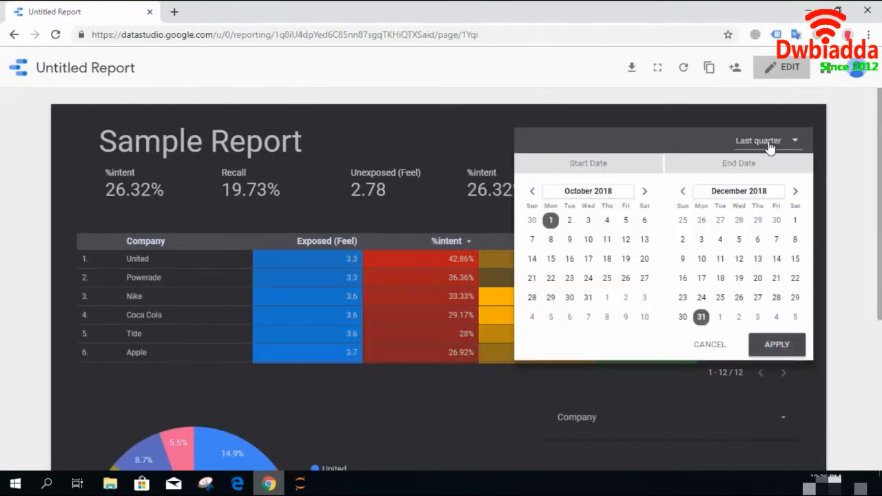
pyautogui.click(795, 144)
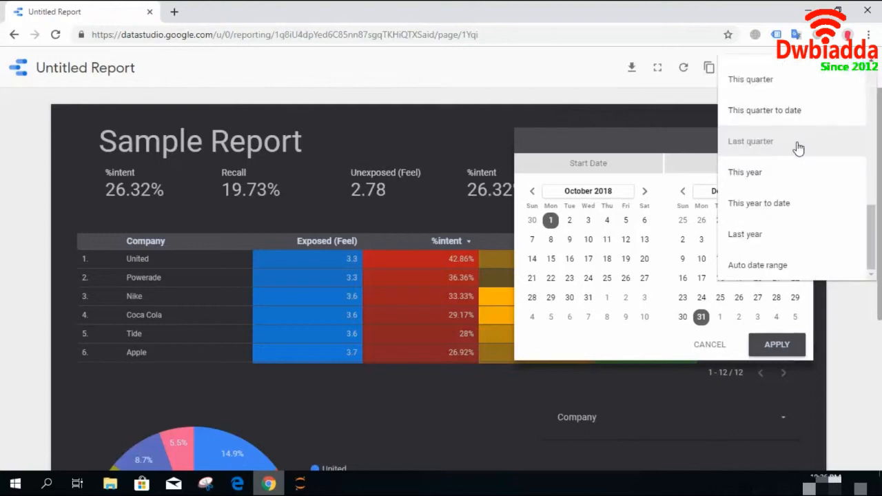
pyautogui.click(783, 84)
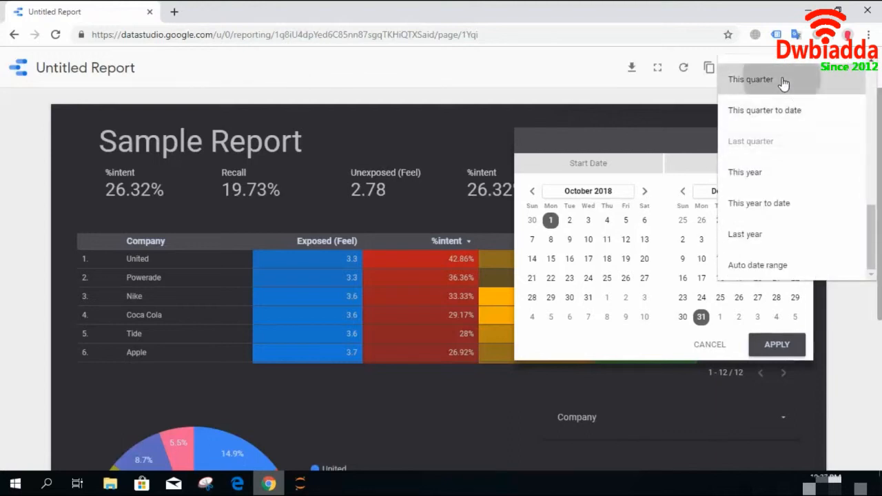
pyautogui.click(778, 345)
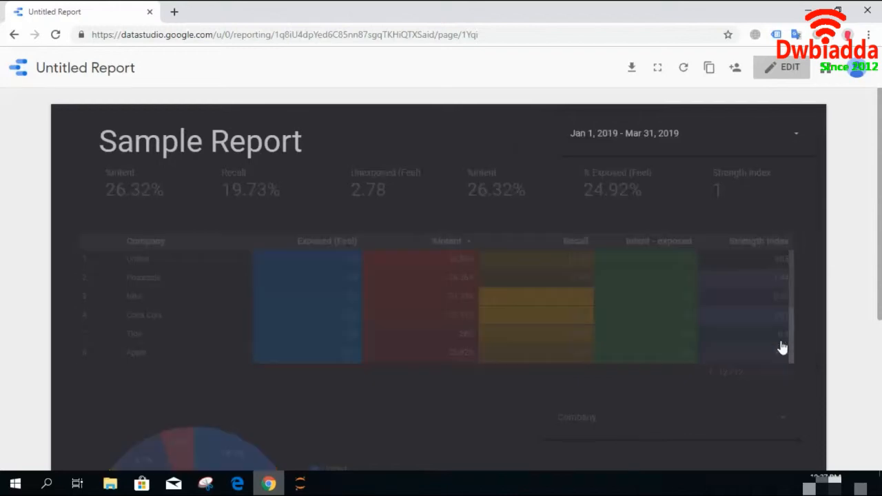
# Step: Exclude United and Coca Cola with the Company filter above the combo chart, and look over the filtered scorecards, table and charts
pyautogui.scroll(-3, 706, 372)
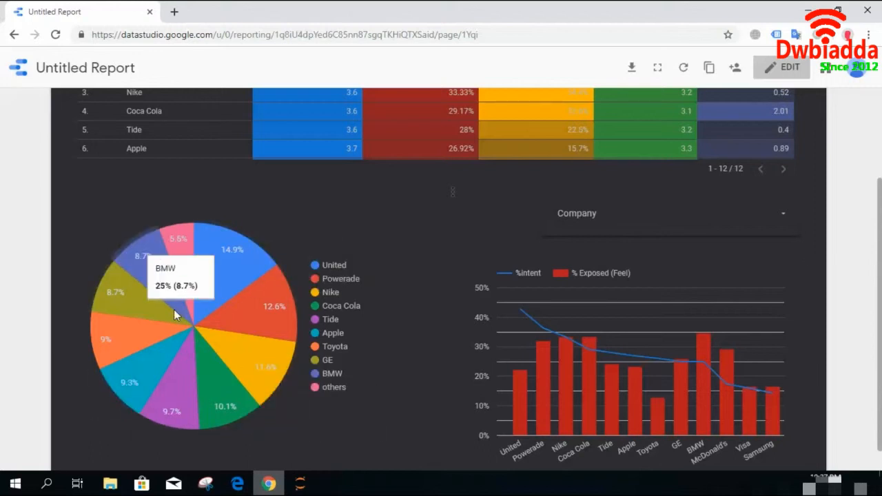
pyautogui.click(754, 216)
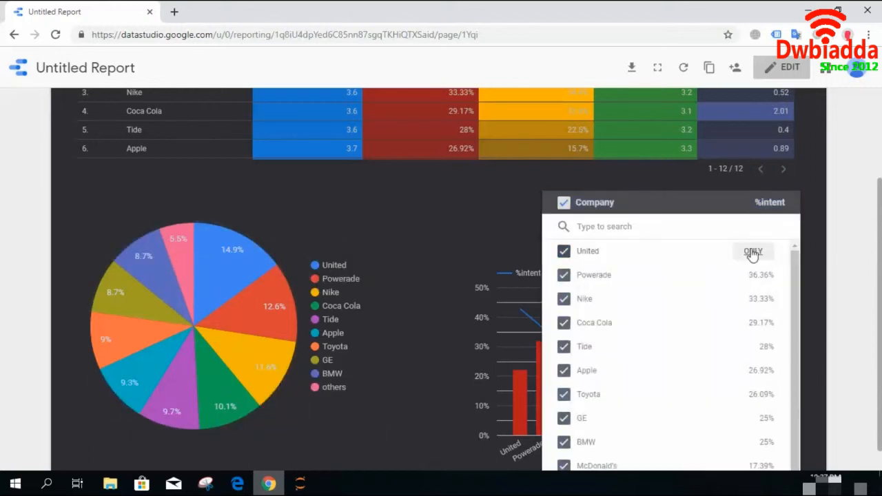
pyautogui.click(565, 252)
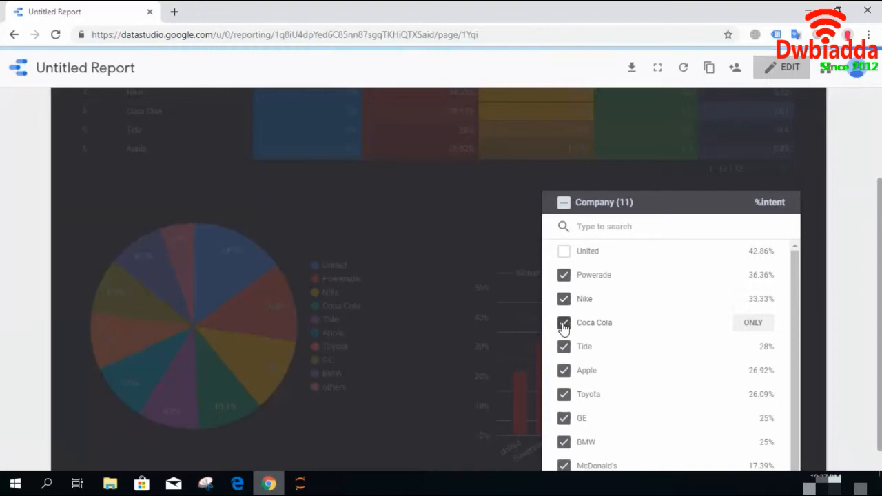
pyautogui.click(489, 207)
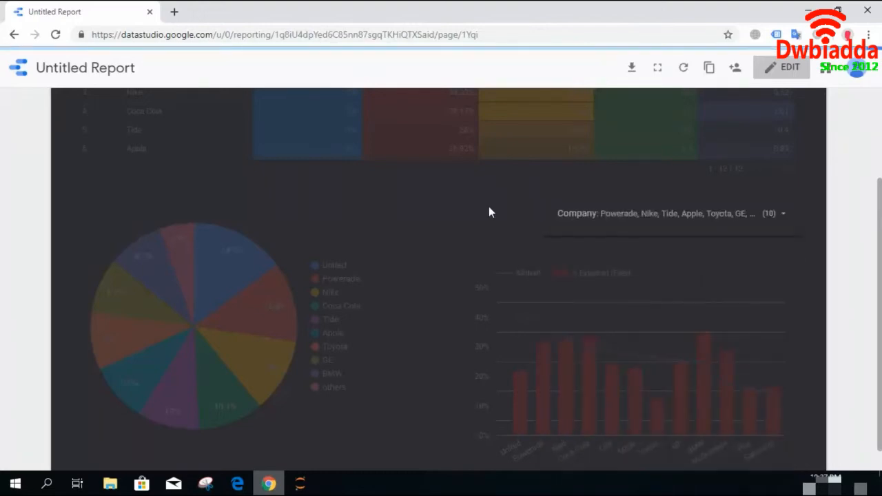
pyautogui.scroll(2, 441, 275)
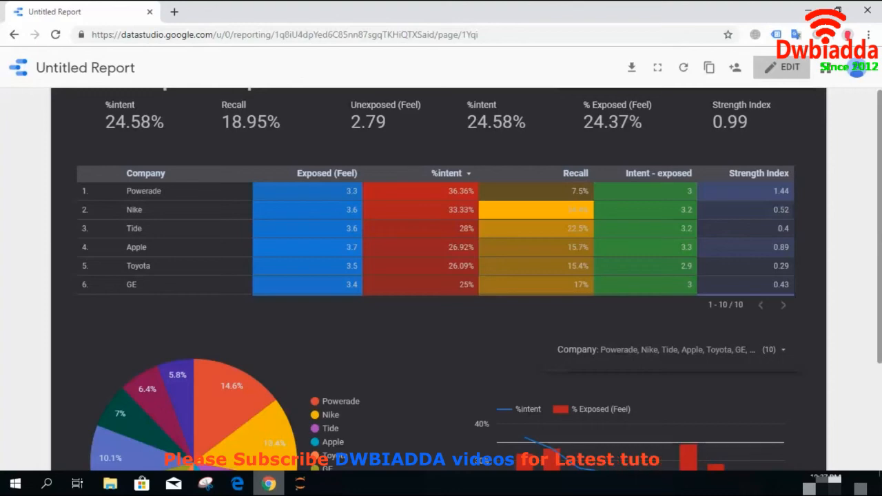
pyautogui.scroll(-3, 441, 275)
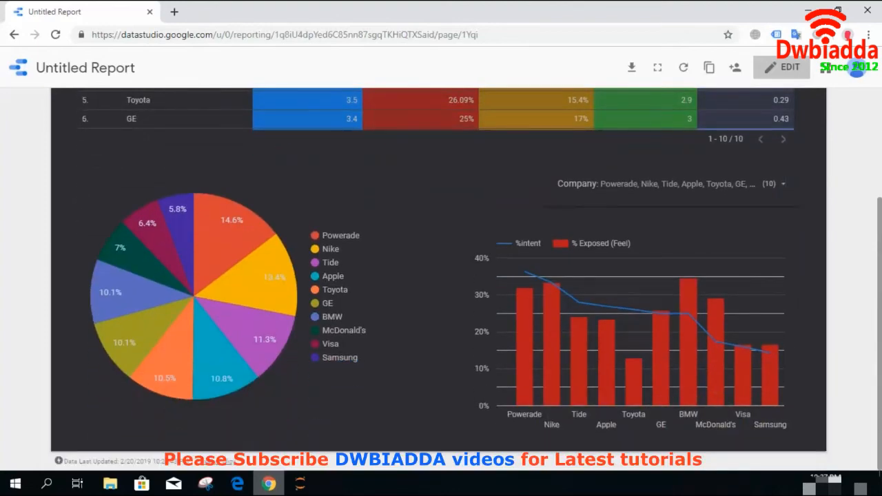
pyautogui.scroll(4, 441, 276)
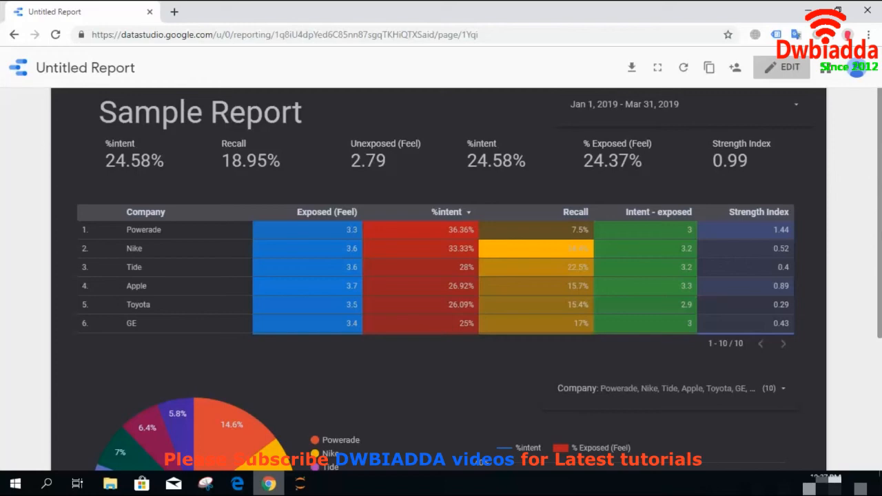
pyautogui.scroll(-3, 441, 275)
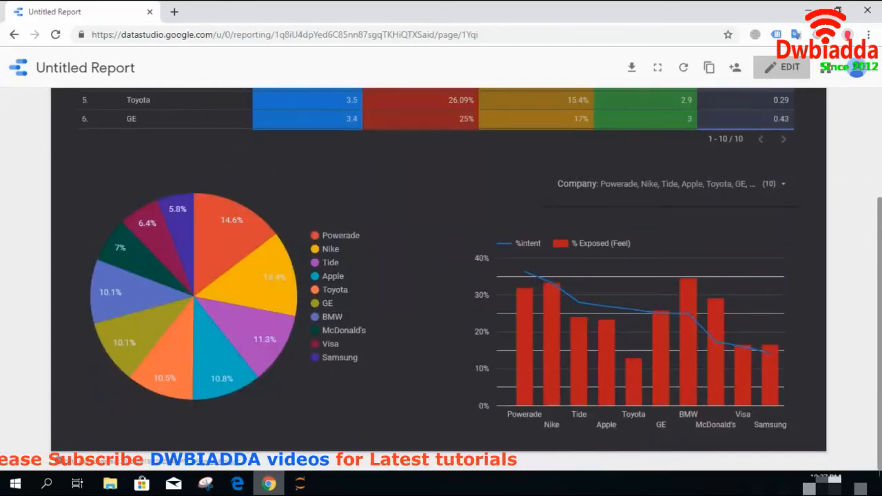
pyautogui.scroll(1, 441, 276)
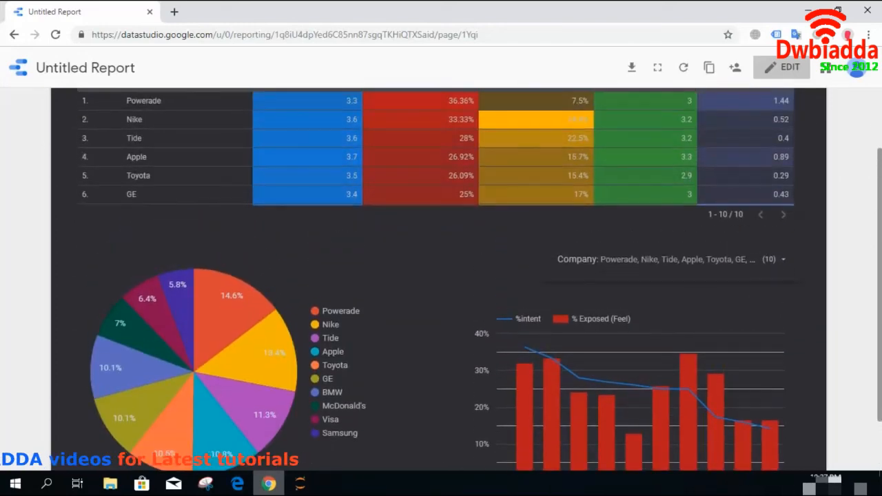